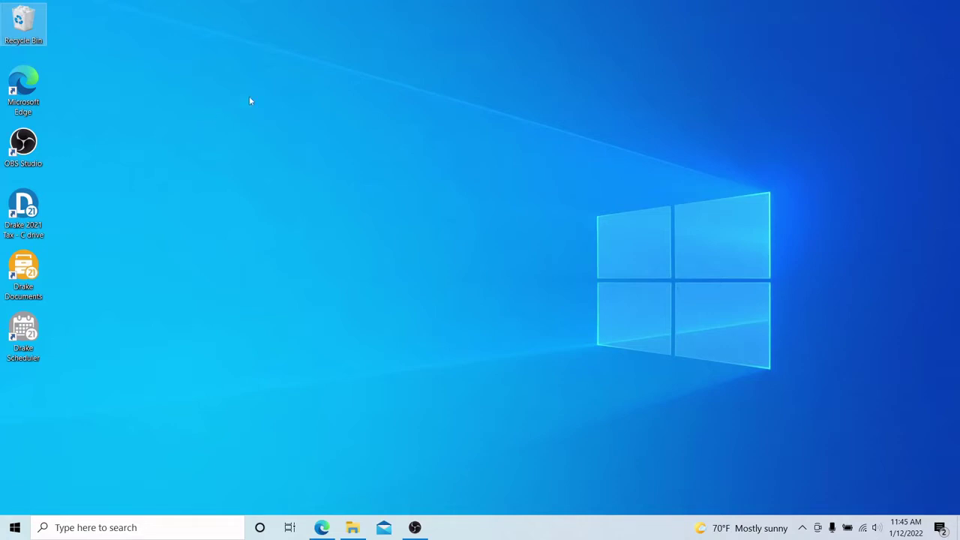
- Enable the Computer desktop icon in Themes settings and place This PC beside Recycle Bin
{"action": "right_click", "coordinate": [276, 99]}
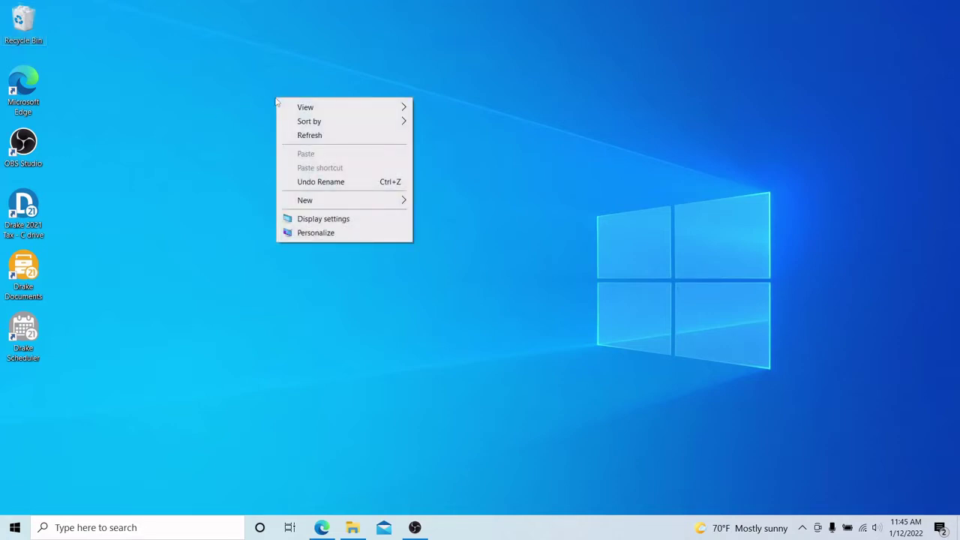
{"action": "left_click", "coordinate": [323, 234]}
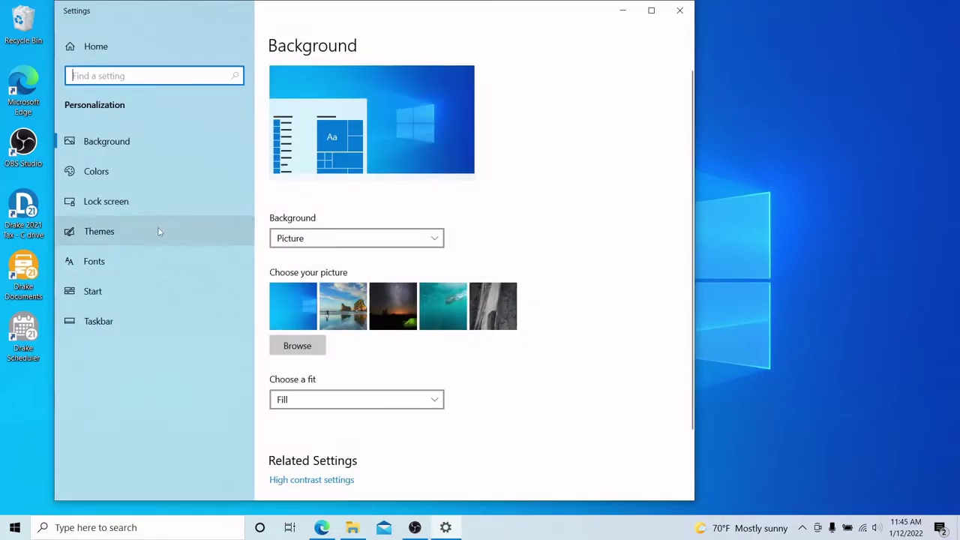
{"action": "left_click", "coordinate": [159, 233]}
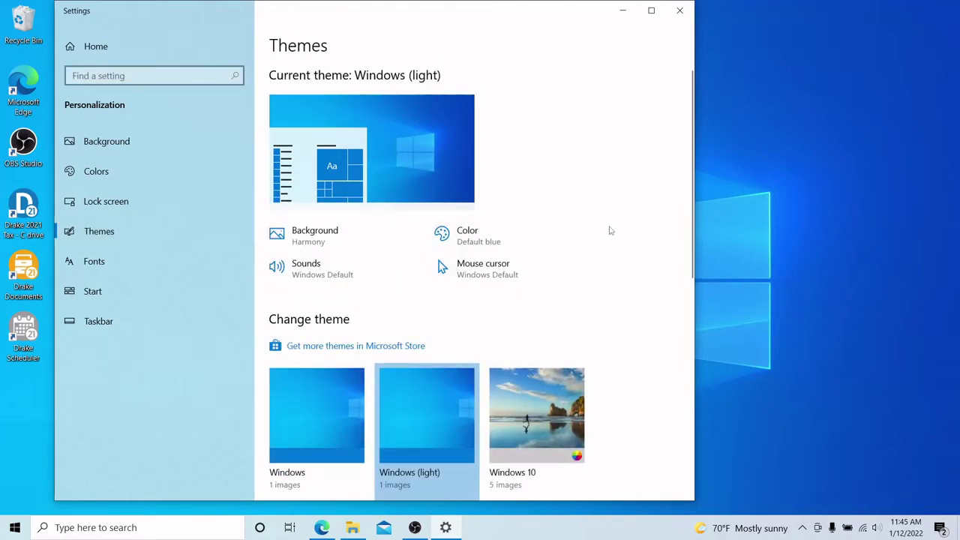
{"action": "scroll", "coordinate": [610, 231], "scroll_direction": "down", "scroll_amount": 1}
{"action": "scroll", "coordinate": [610, 231], "scroll_direction": "down", "scroll_amount": 3}
{"action": "scroll", "coordinate": [610, 232], "scroll_direction": "down", "scroll_amount": 2}
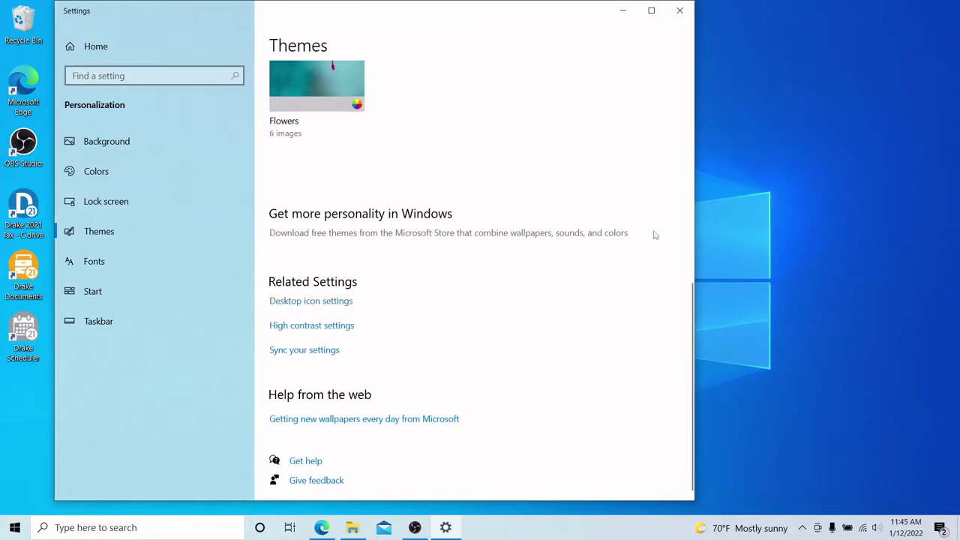
{"action": "left_click", "coordinate": [312, 301]}
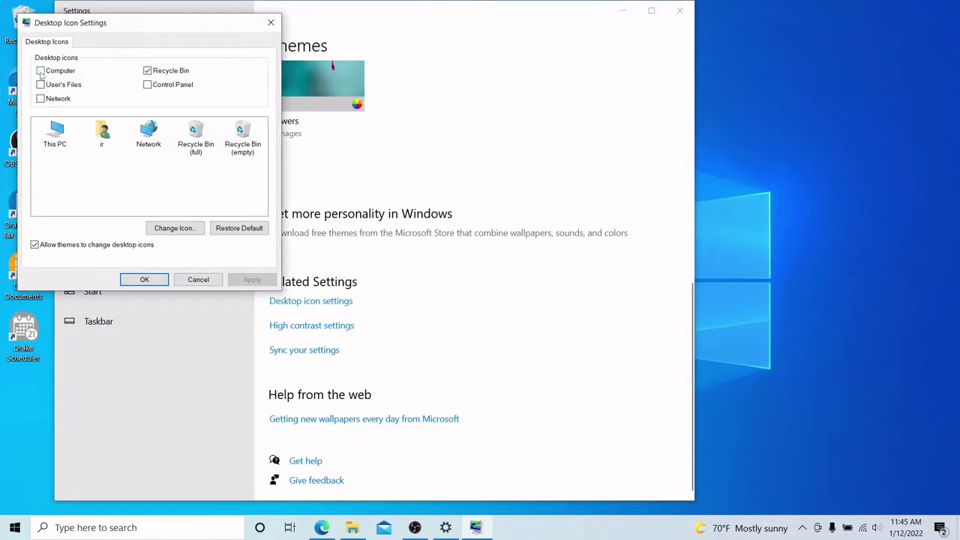
{"action": "left_click", "coordinate": [41, 71]}
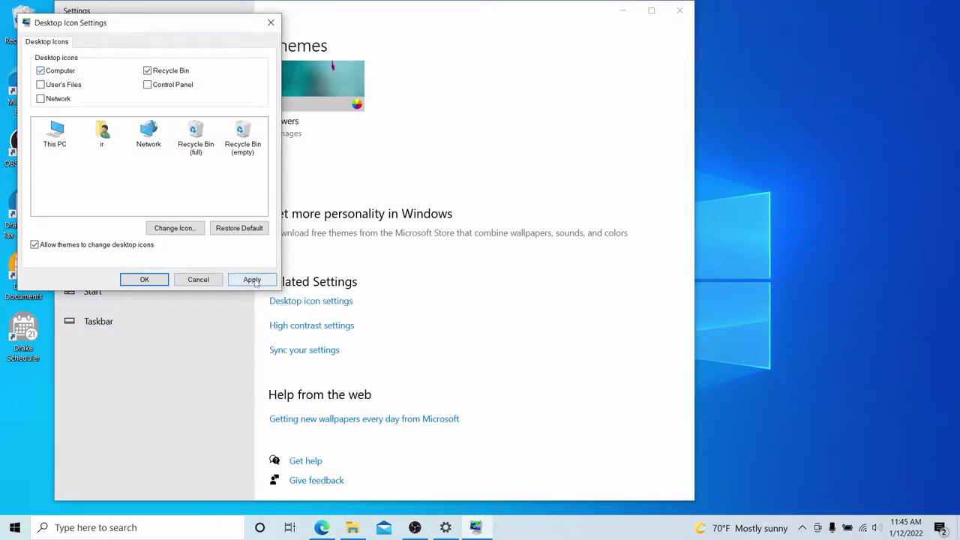
{"action": "left_click", "coordinate": [252, 279]}
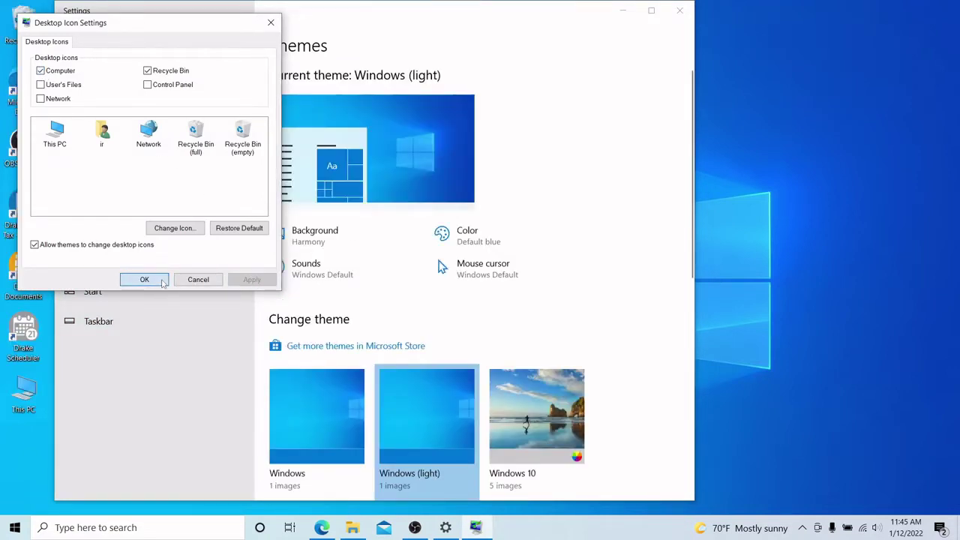
{"action": "left_click", "coordinate": [161, 282]}
{"action": "left_click", "coordinate": [680, 10]}
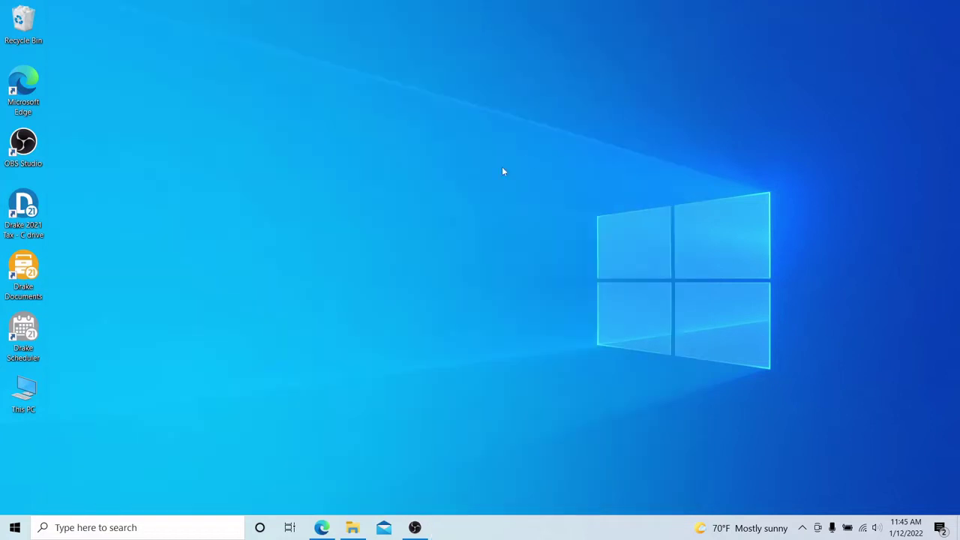
{"action": "left_click_drag", "start_coordinate": [23, 391], "coordinate": [76, 39]}
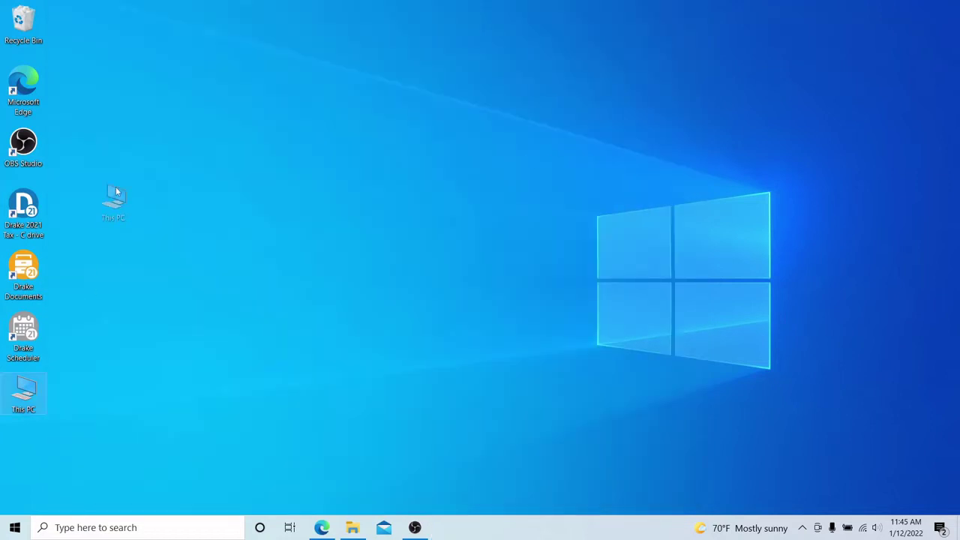
- Open Local Disk (C:) from This PC and add a new folder named 'Drake Server NWClient'
{"action": "left_click", "coordinate": [88, 84]}
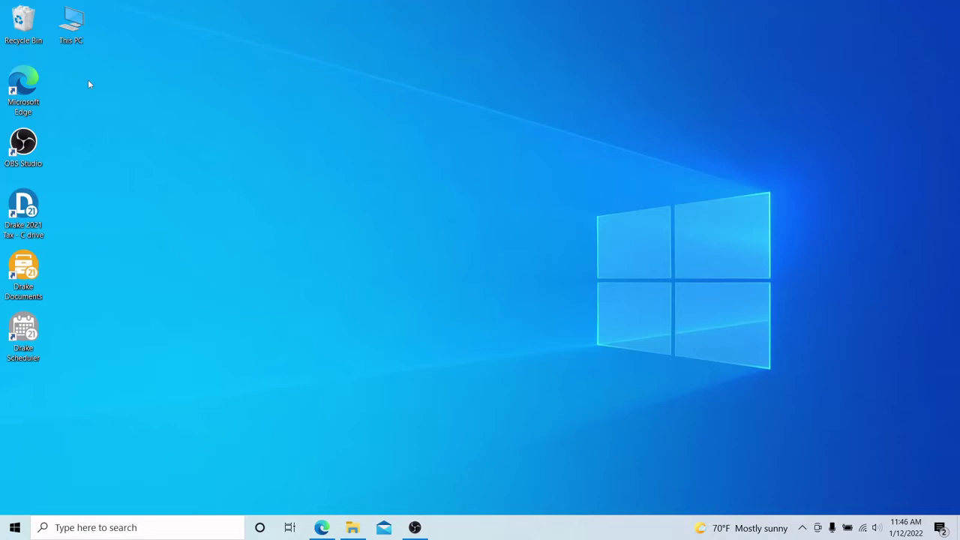
{"action": "double_click", "coordinate": [71, 30]}
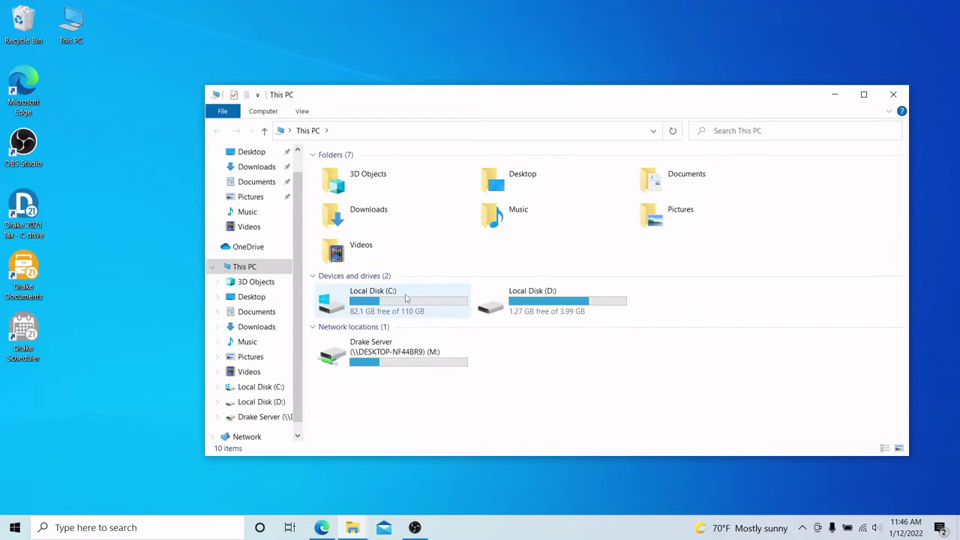
{"action": "double_click", "coordinate": [406, 298]}
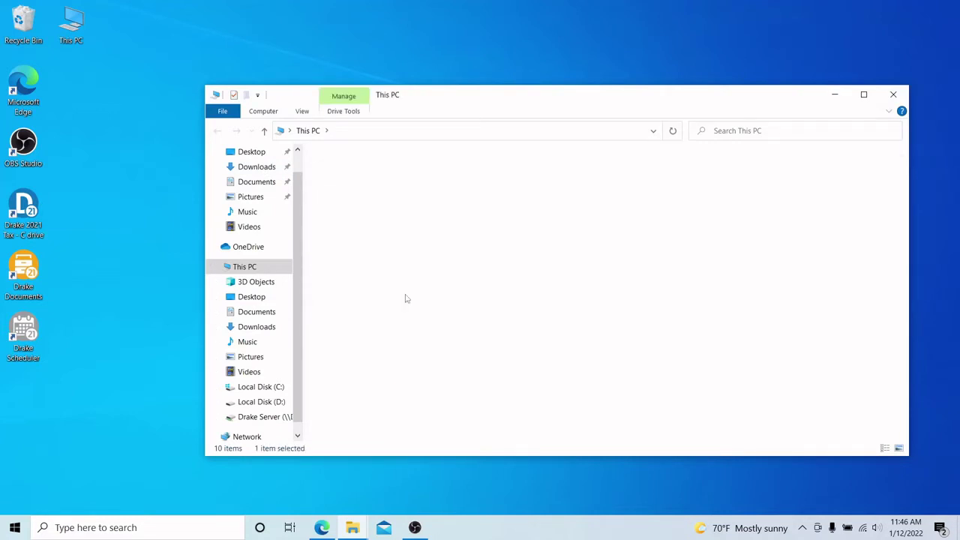
{"action": "right_click", "coordinate": [352, 289]}
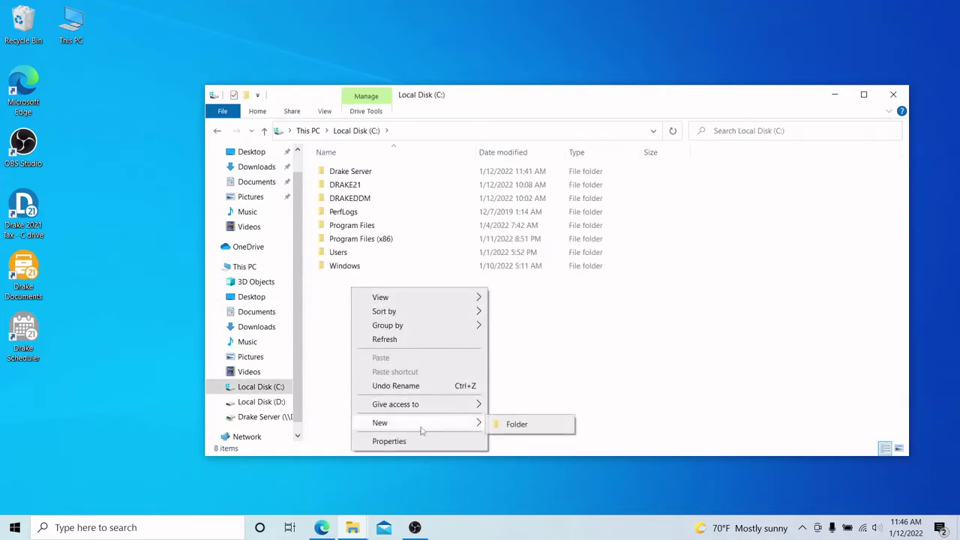
{"action": "left_click", "coordinate": [508, 422]}
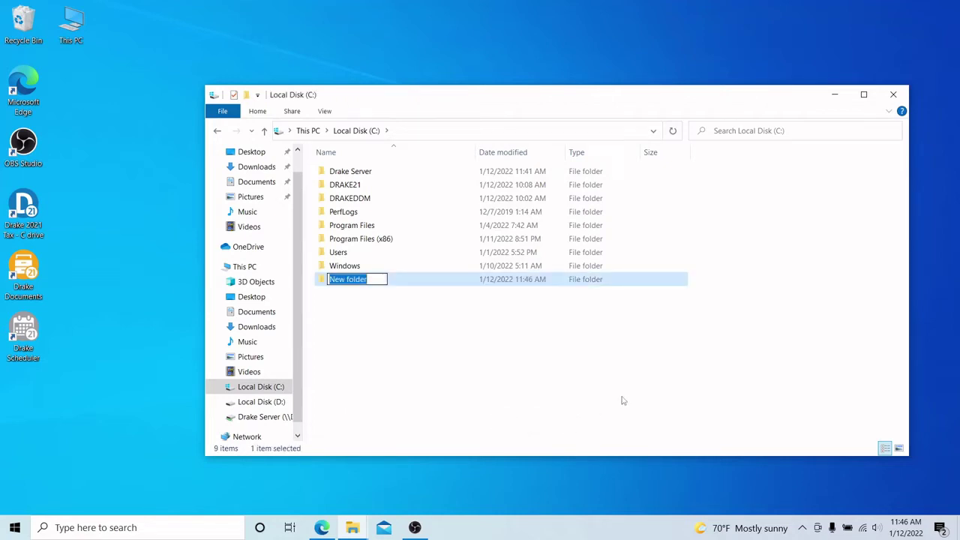
{"action": "type", "text": "Drake Ser"}
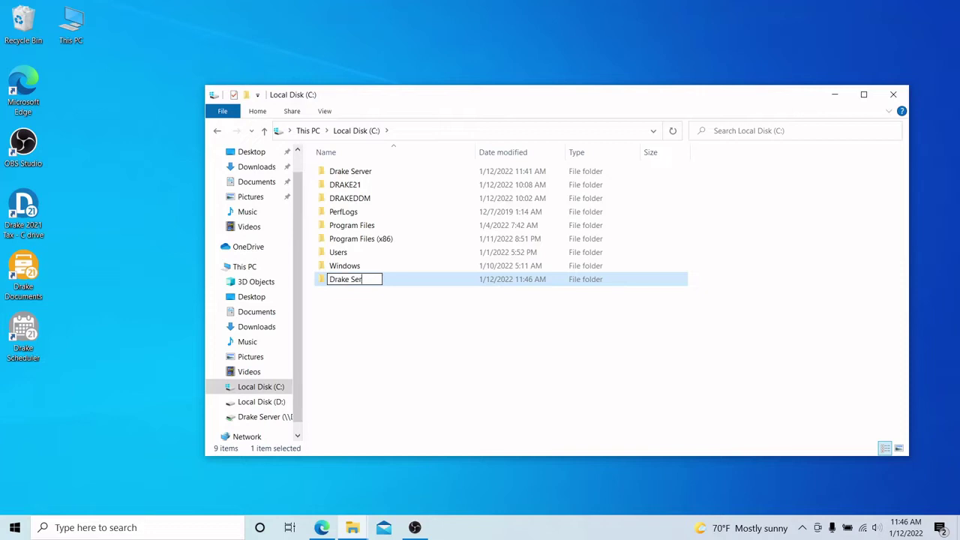
{"action": "type", "text": "ver N"}
{"action": "type", "text": "WClient"}
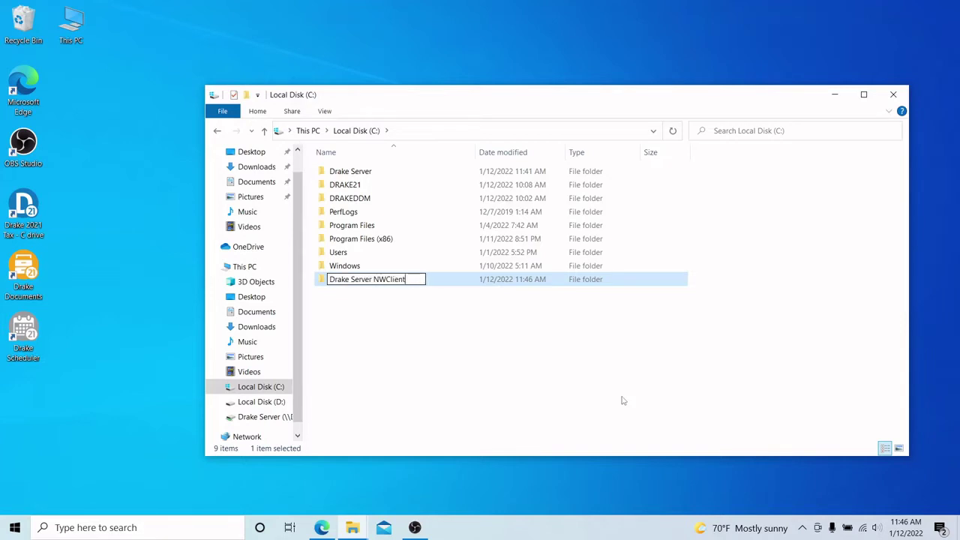
{"action": "key", "text": "Return"}
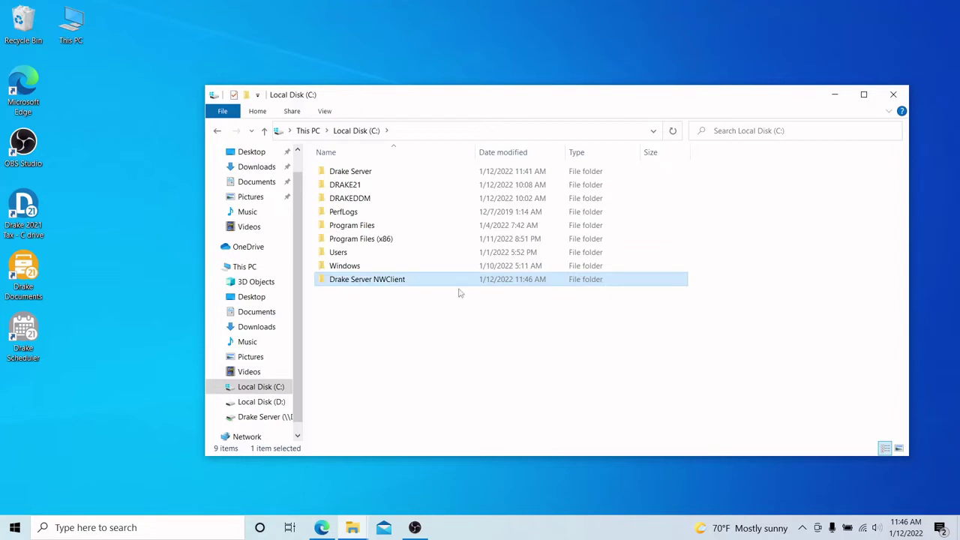
- Turn on sharing for the Drake Server NWClient folder in Advanced Sharing
{"action": "right_click", "coordinate": [454, 282]}
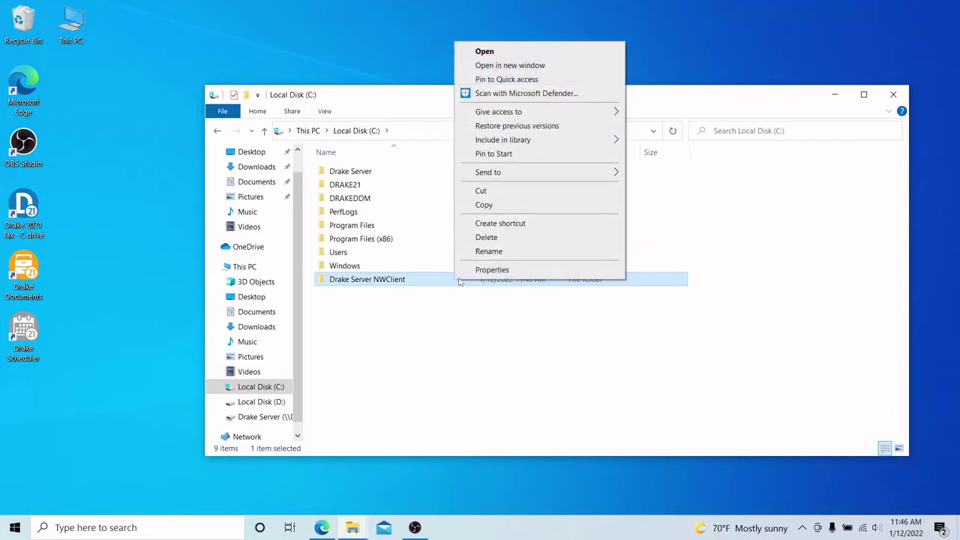
{"action": "left_click", "coordinate": [484, 270]}
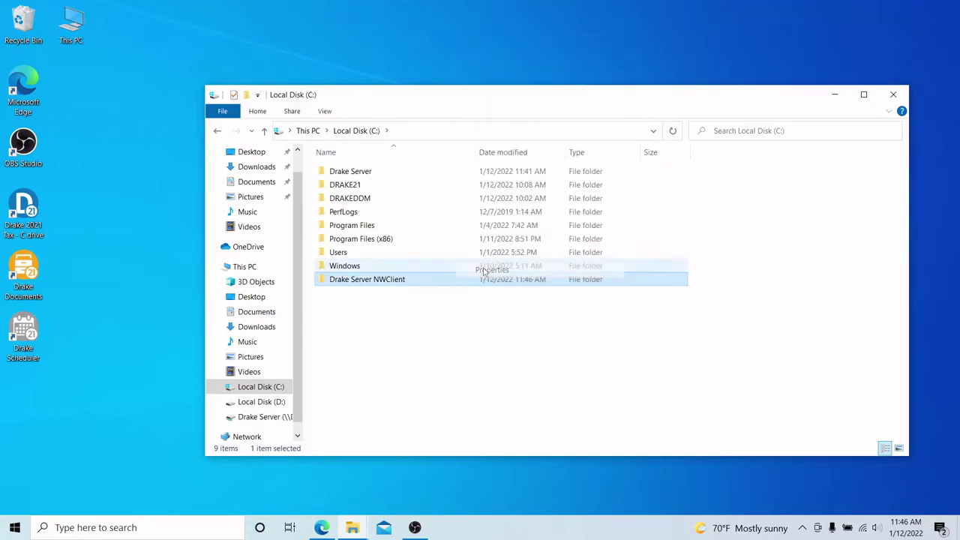
{"action": "left_click", "coordinate": [515, 244]}
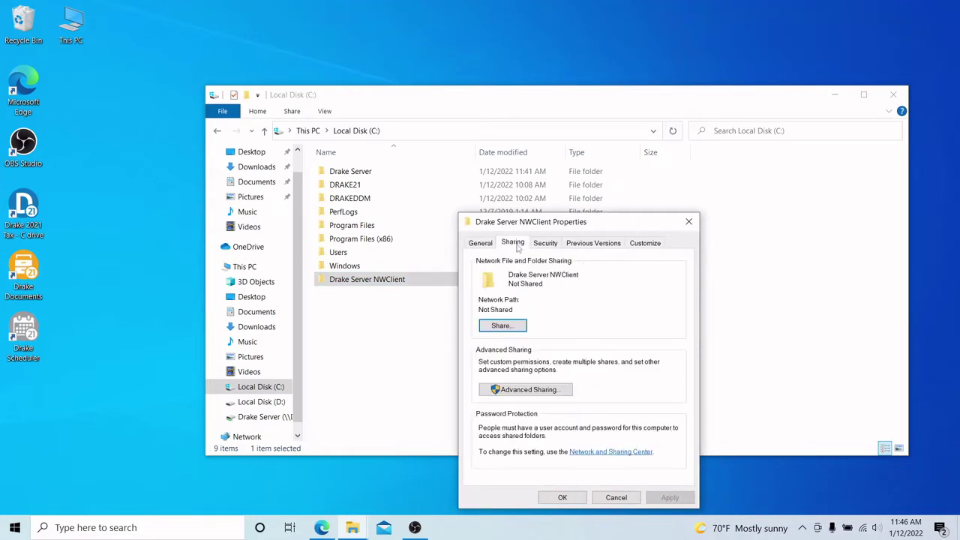
{"action": "left_click", "coordinate": [529, 391]}
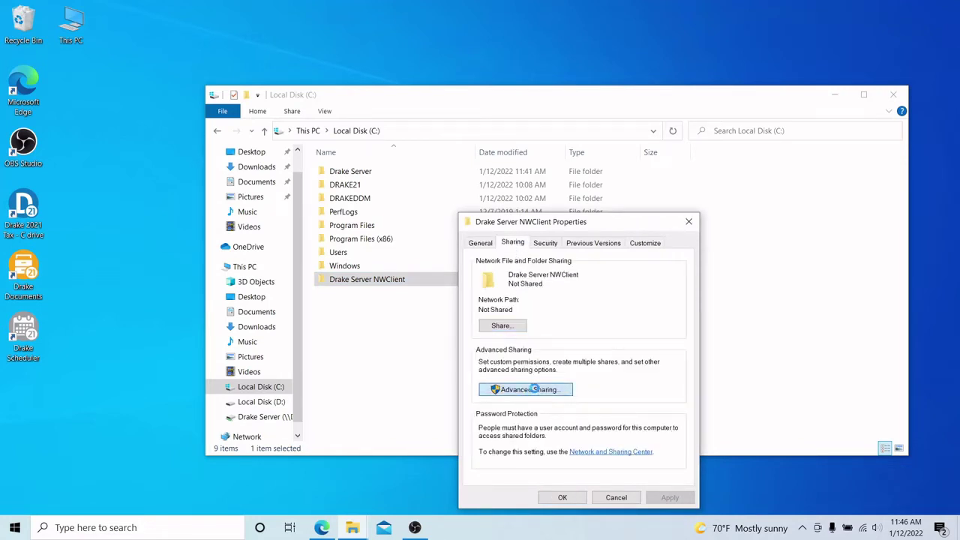
{"action": "left_click", "coordinate": [478, 266]}
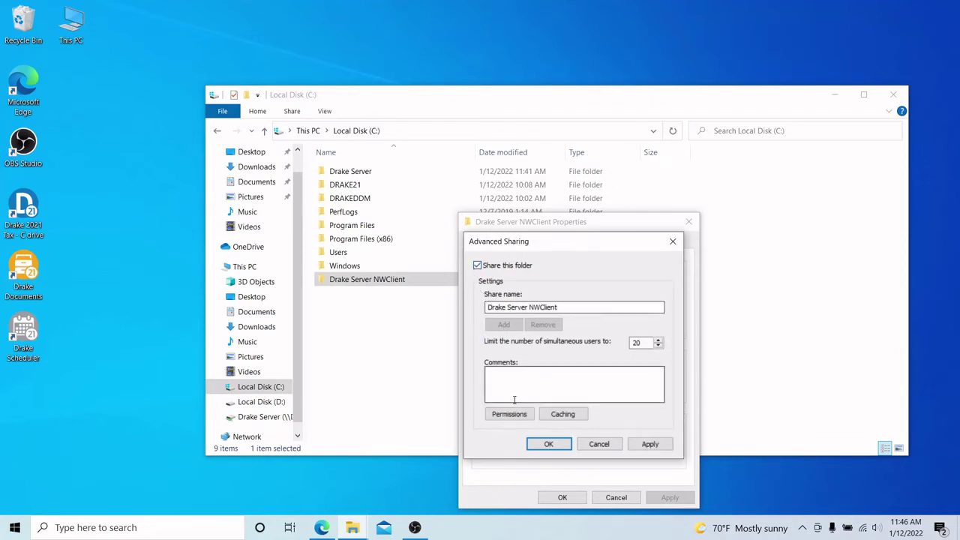
- Grant Everyone Full Control in the share permissions and confirm Advanced Sharing
{"action": "left_click", "coordinate": [508, 416]}
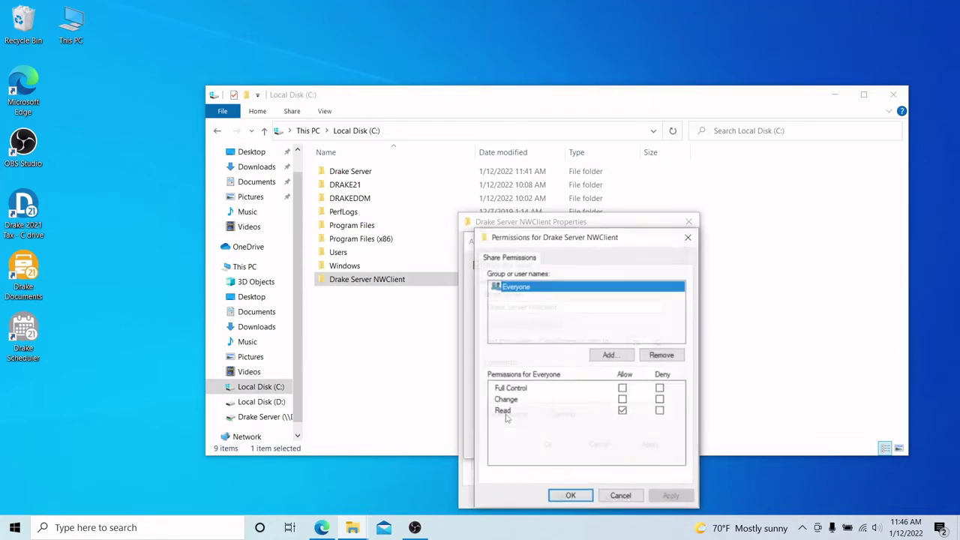
{"action": "left_click", "coordinate": [623, 388]}
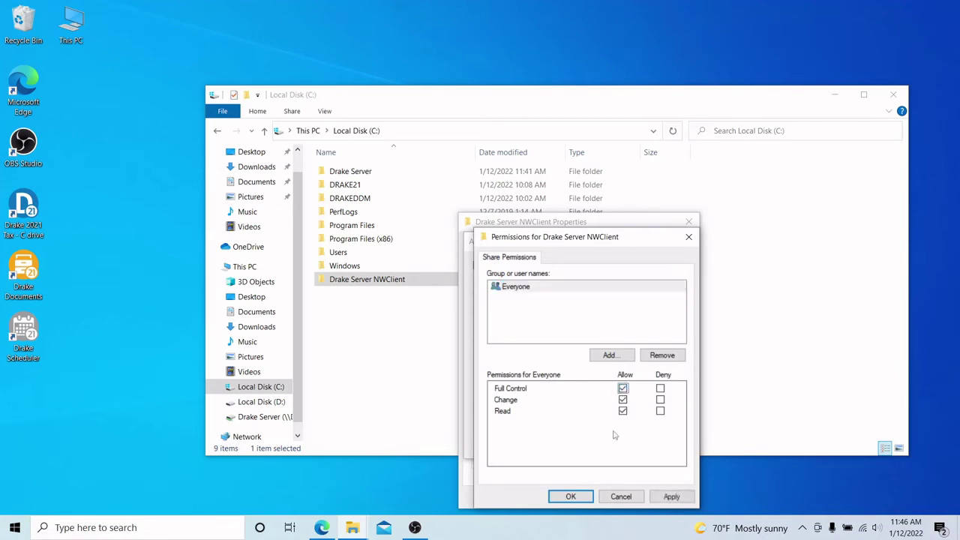
{"action": "left_click", "coordinate": [675, 499]}
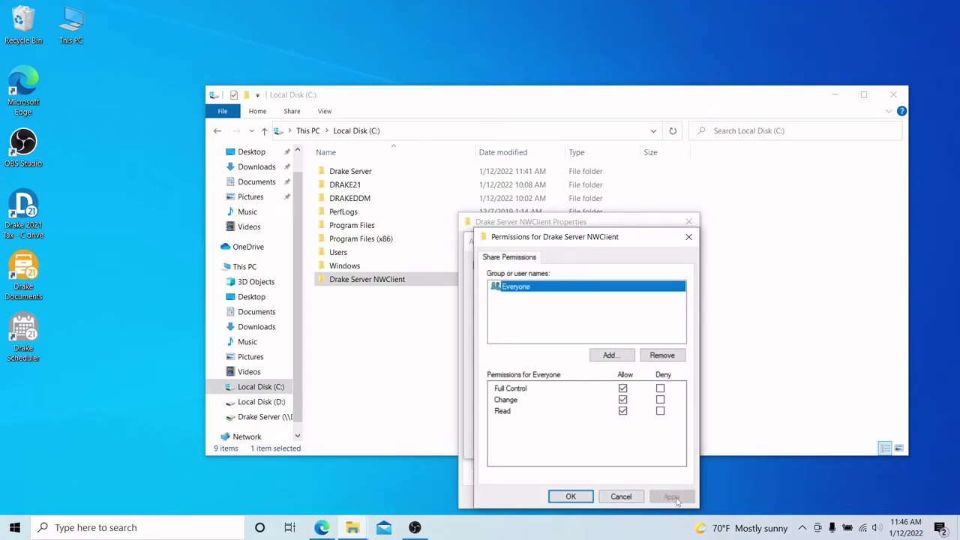
{"action": "left_click", "coordinate": [570, 496]}
{"action": "left_click", "coordinate": [650, 445]}
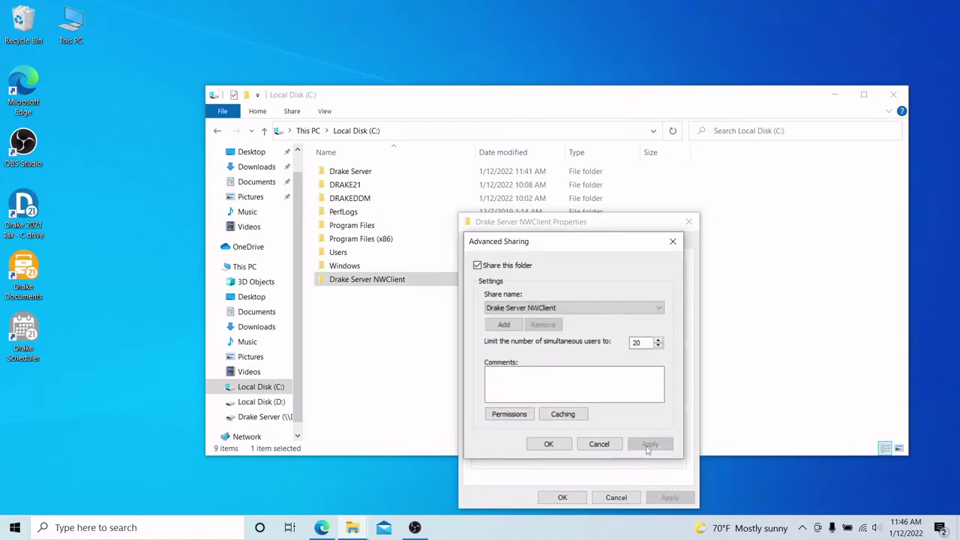
{"action": "left_click", "coordinate": [548, 445]}
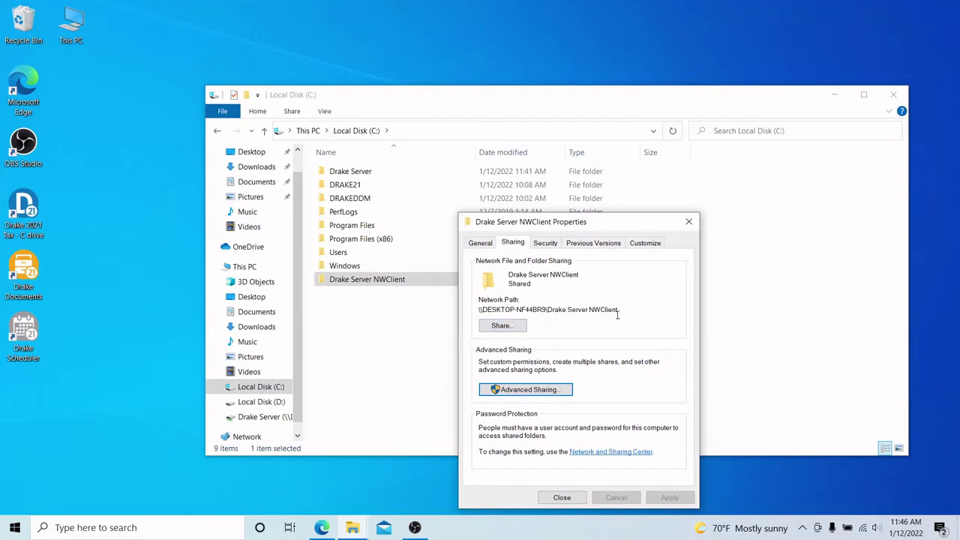
- Copy the folder's network path and close its Properties window
{"action": "left_click_drag", "start_coordinate": [481, 313], "coordinate": [477, 317]}
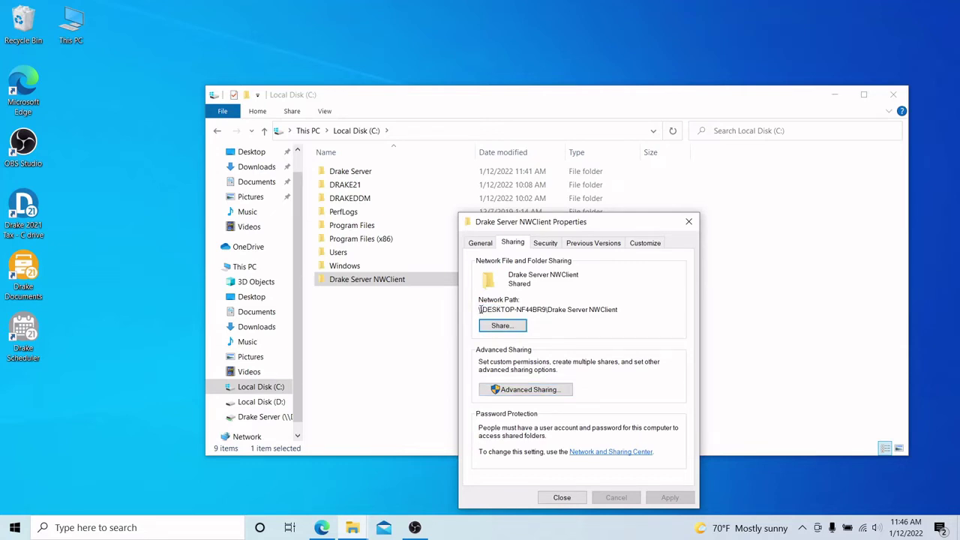
{"action": "left_click_drag", "start_coordinate": [480, 309], "coordinate": [617, 311]}
{"action": "right_click", "coordinate": [611, 314]}
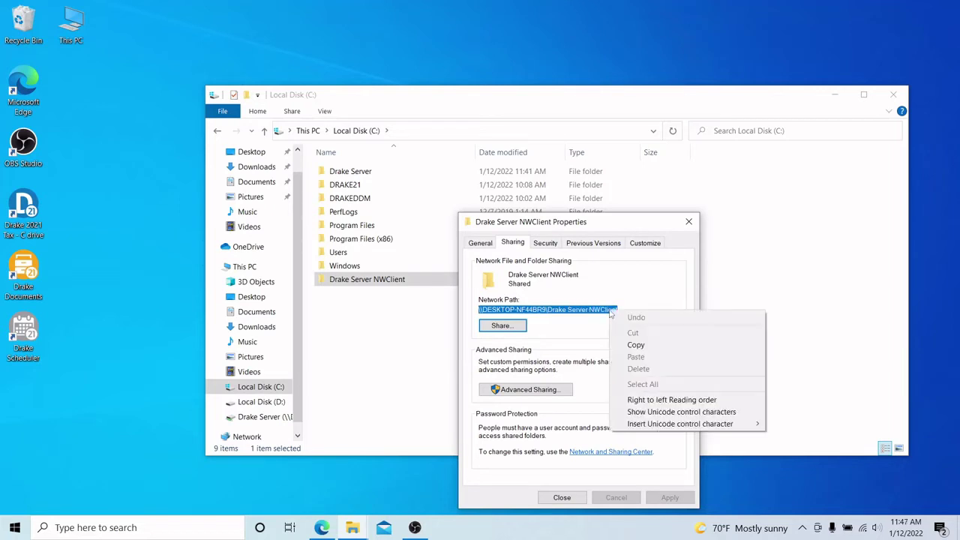
{"action": "left_click", "coordinate": [637, 345]}
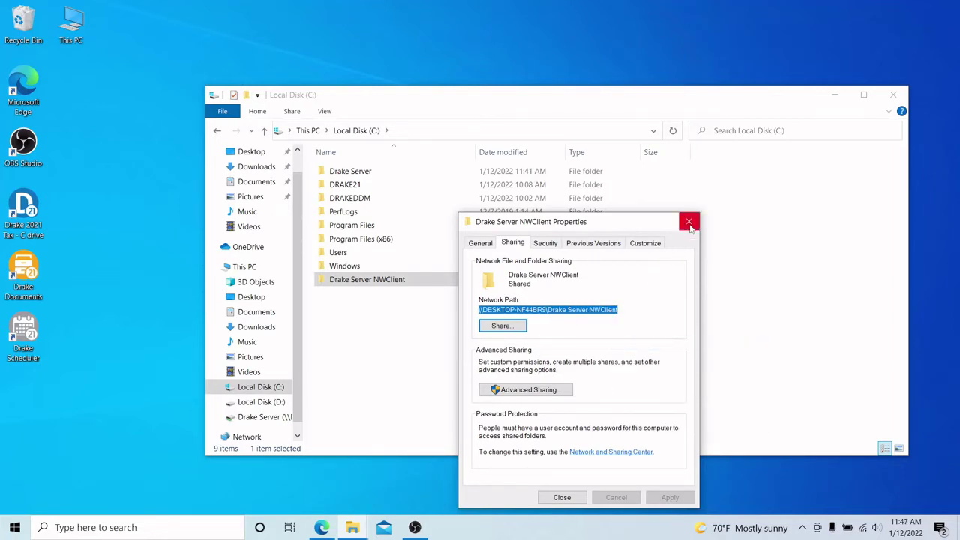
{"action": "left_click", "coordinate": [690, 222]}
- Close the This PC and Local Disk (C:) Explorer windows
{"action": "left_click", "coordinate": [515, 353]}
{"action": "double_click", "coordinate": [71, 24]}
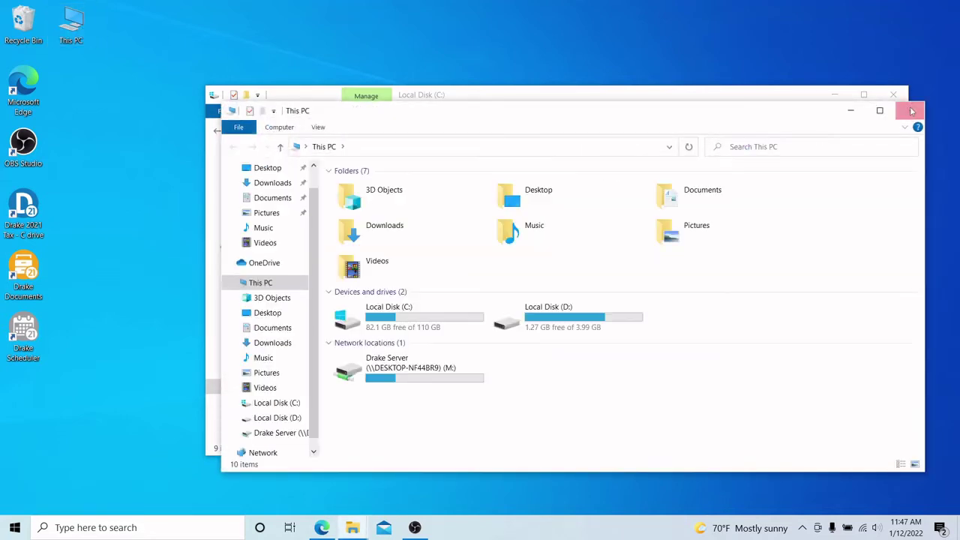
{"action": "left_click", "coordinate": [909, 111]}
{"action": "left_click", "coordinate": [894, 95]}
- Map \DESKTOP-NF44BR9\Drake Server NWClient as network drive W:
{"action": "right_click", "coordinate": [71, 35]}
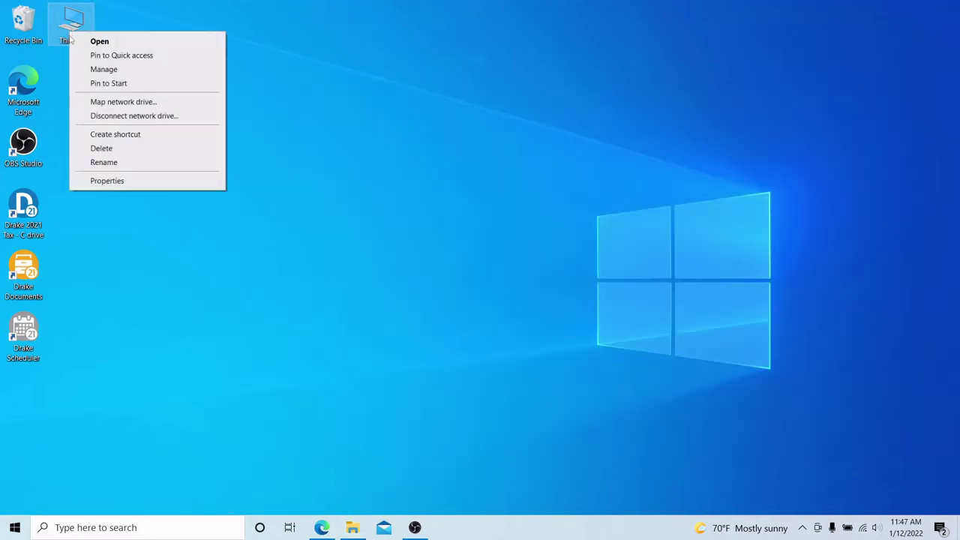
{"action": "left_click", "coordinate": [118, 102]}
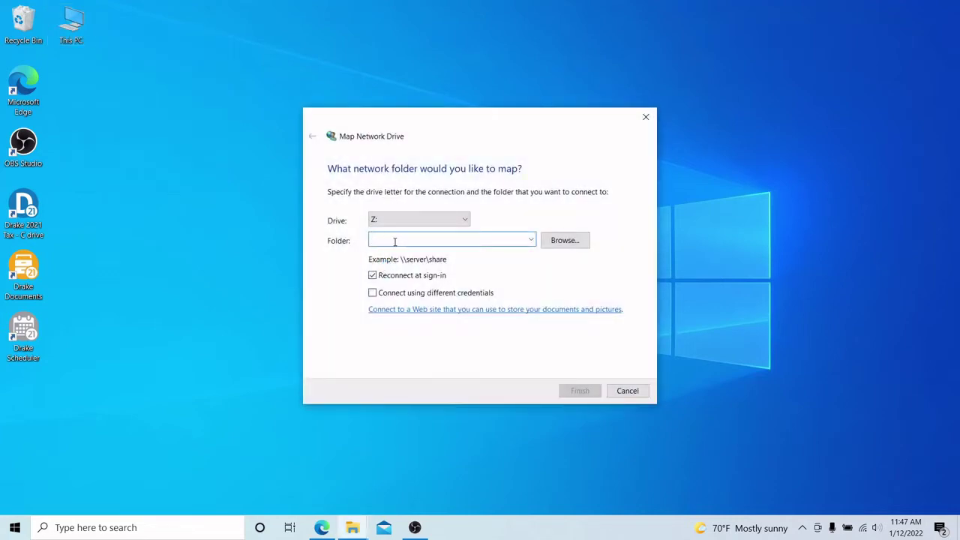
{"action": "type", "text": "\\DESKTOP-NF44BR9\\Drake Server NWClient"}
{"action": "left_click", "coordinate": [409, 219]}
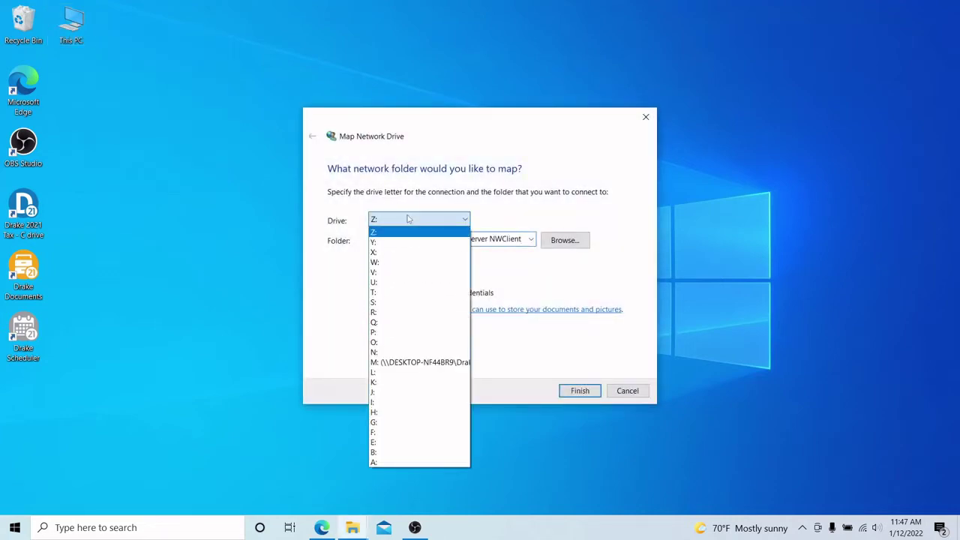
{"action": "left_click", "coordinate": [391, 263]}
{"action": "left_click", "coordinate": [423, 219]}
{"action": "left_click", "coordinate": [407, 263]}
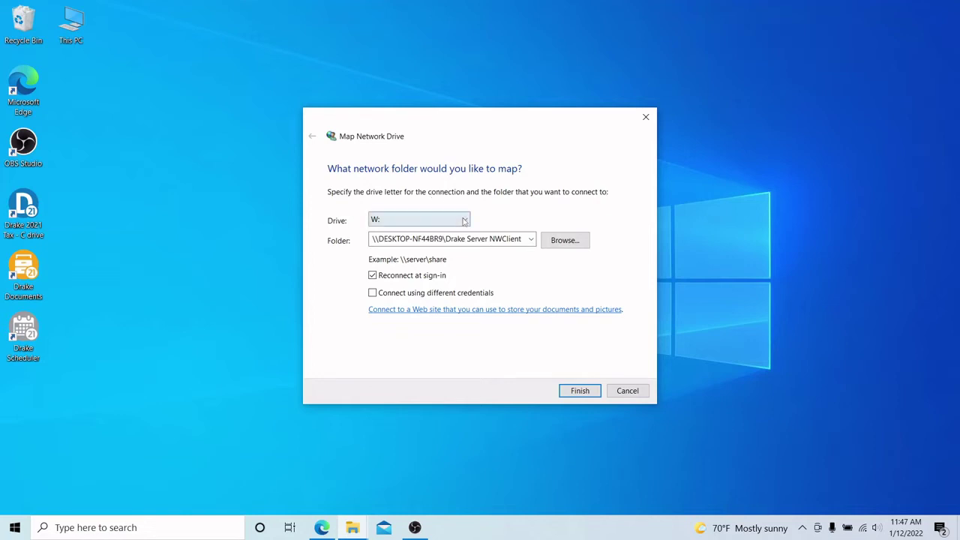
{"action": "left_click", "coordinate": [419, 219]}
{"action": "left_click", "coordinate": [409, 262]}
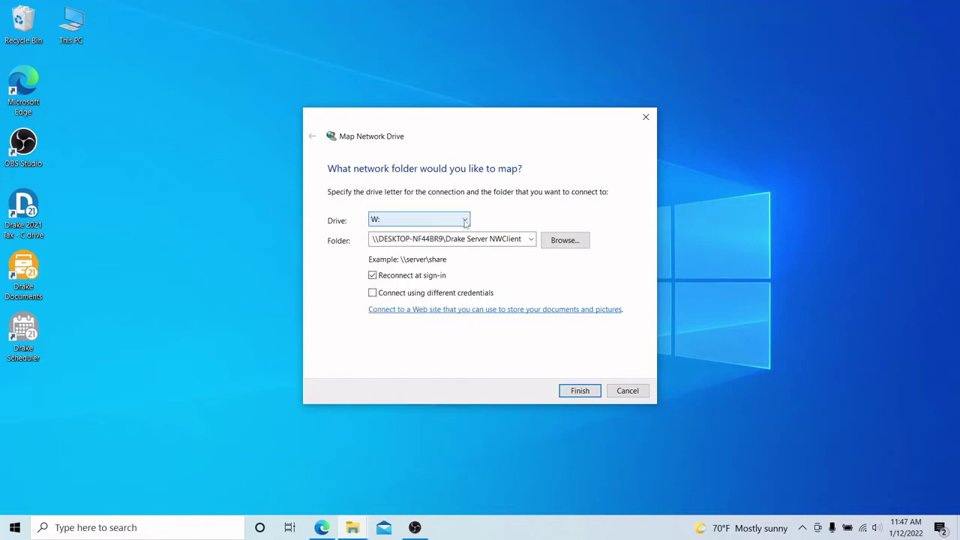
{"action": "left_click", "coordinate": [574, 392]}
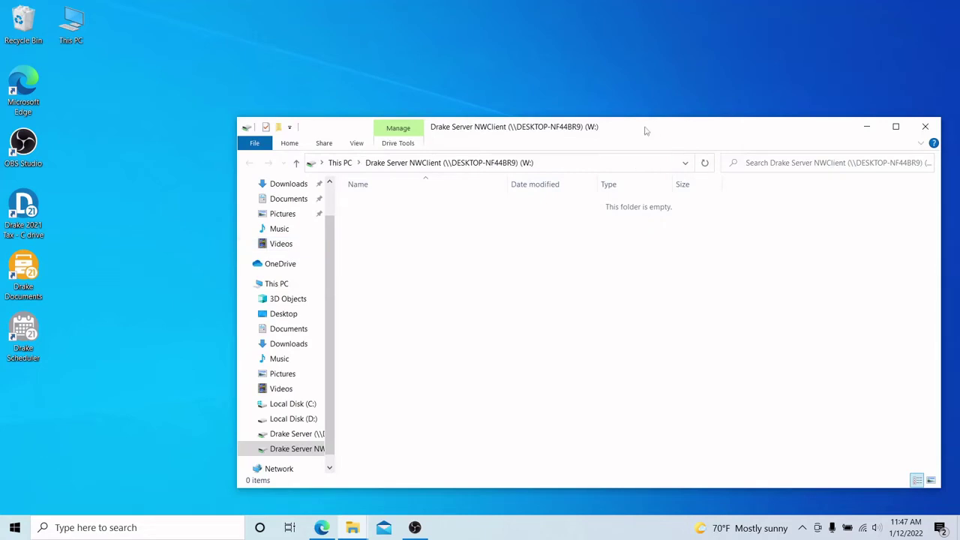
- Move the W: drive window aside and view This PC listing both network drives
{"action": "left_click_drag", "start_coordinate": [646, 129], "coordinate": [506, 83]}
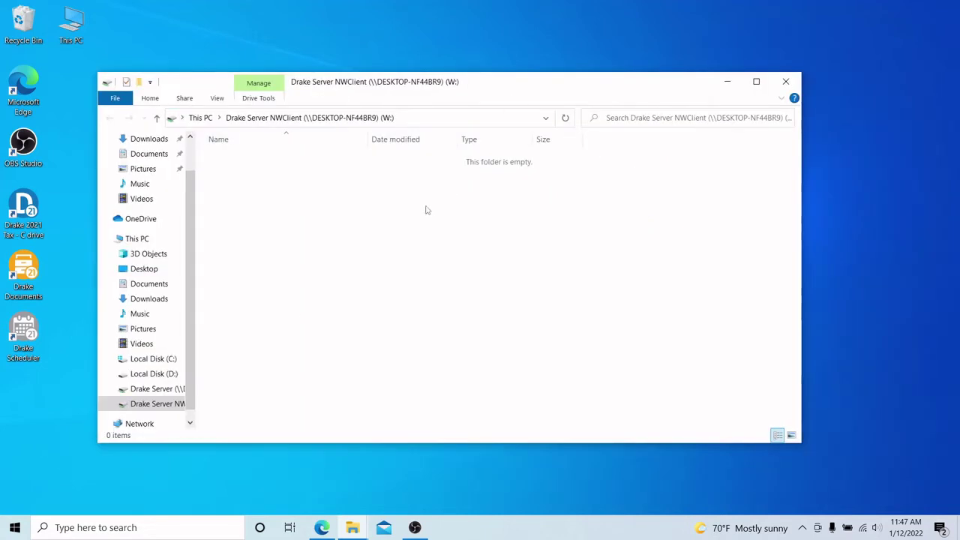
{"action": "right_click", "coordinate": [424, 207]}
{"action": "left_click", "coordinate": [388, 213]}
{"action": "left_click", "coordinate": [138, 237]}
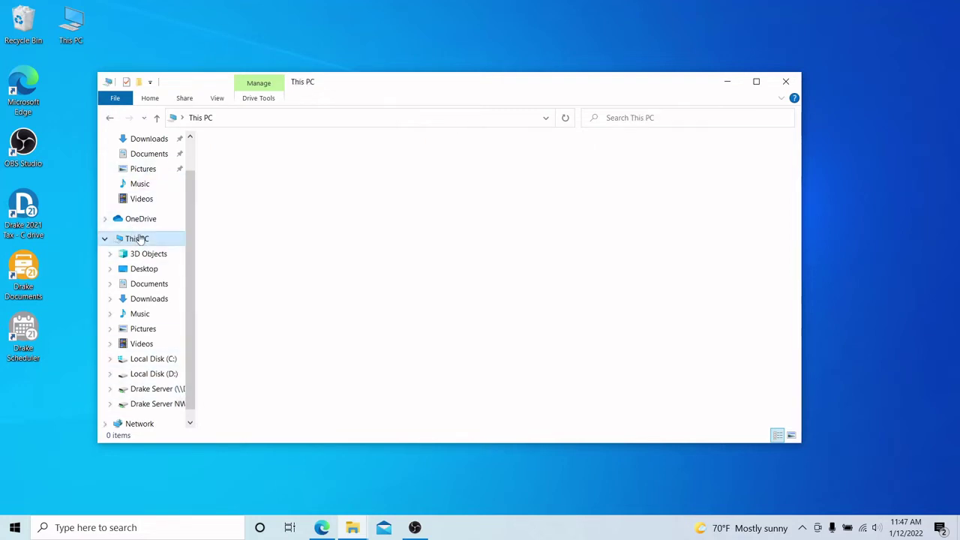
{"action": "left_click", "coordinate": [283, 383]}
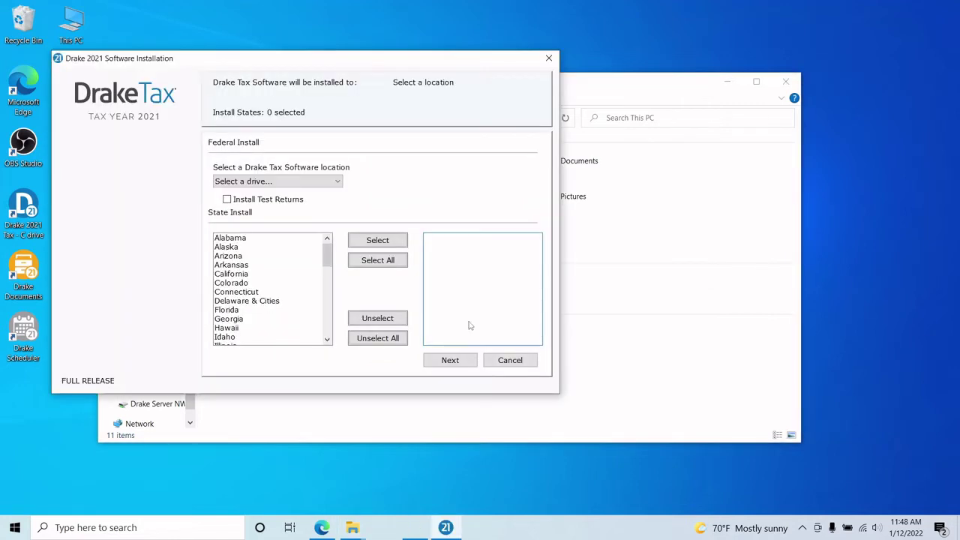
- Choose W:\ as the Drake Tax 2021 install drive and accept the license agreement
{"action": "left_click", "coordinate": [337, 184]}
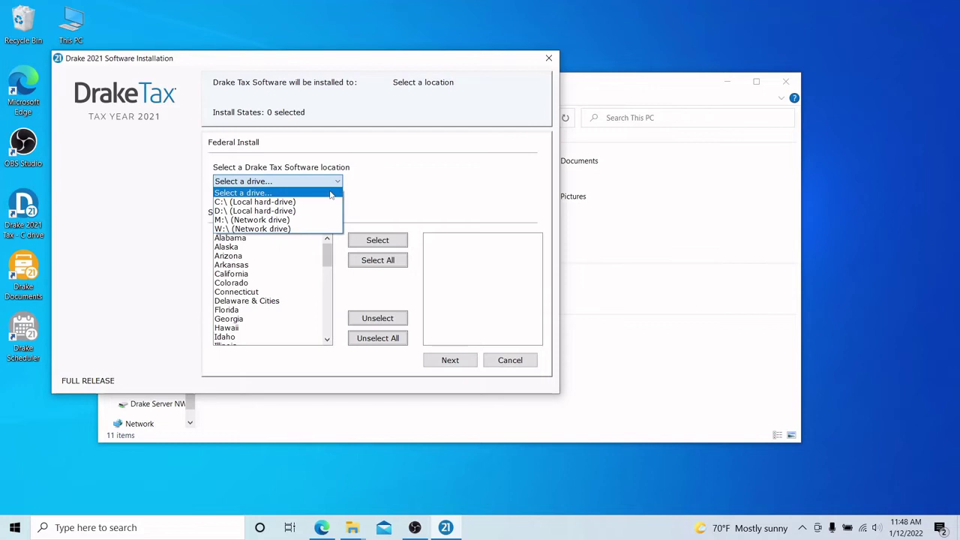
{"action": "left_click", "coordinate": [300, 230]}
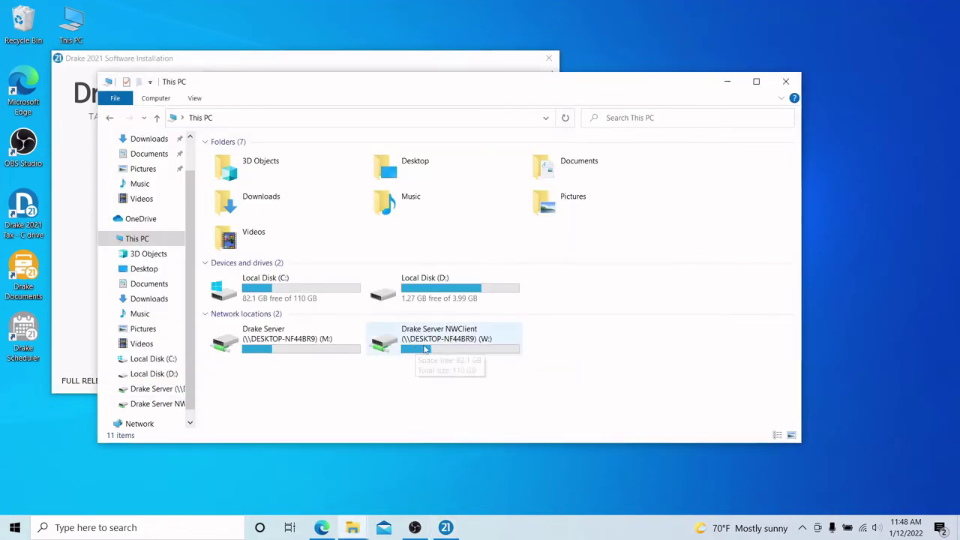
{"action": "mouse_move", "coordinate": [443, 340]}
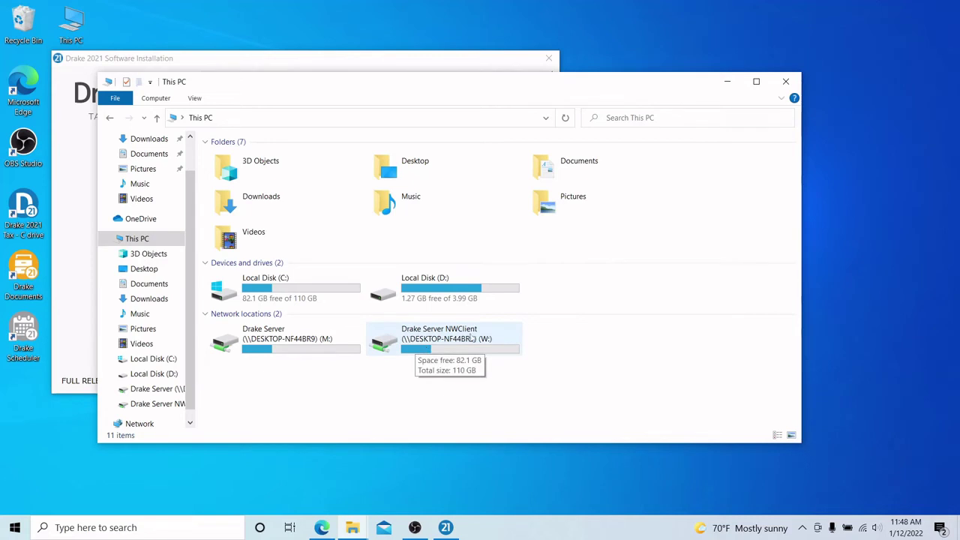
{"action": "left_click", "coordinate": [446, 531]}
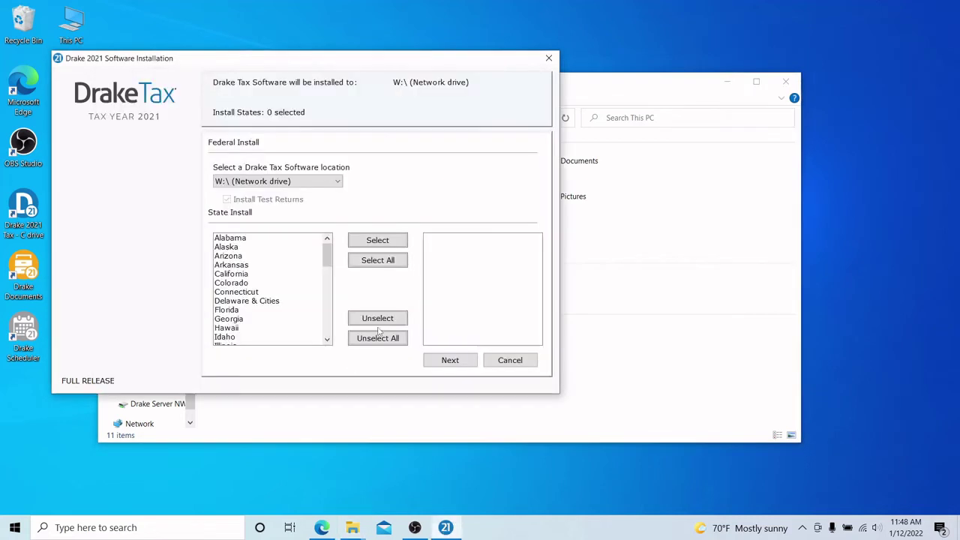
{"action": "left_click", "coordinate": [447, 361]}
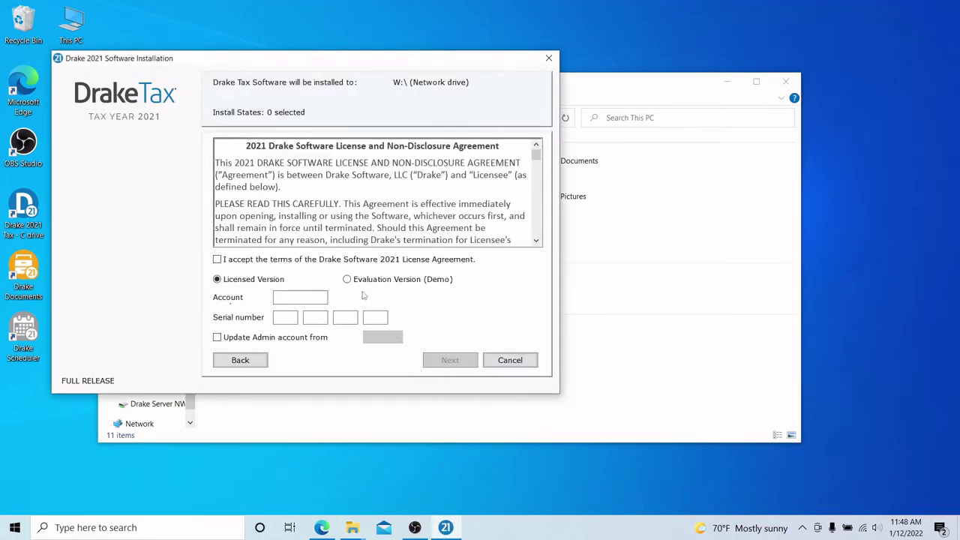
{"action": "left_click", "coordinate": [248, 261]}
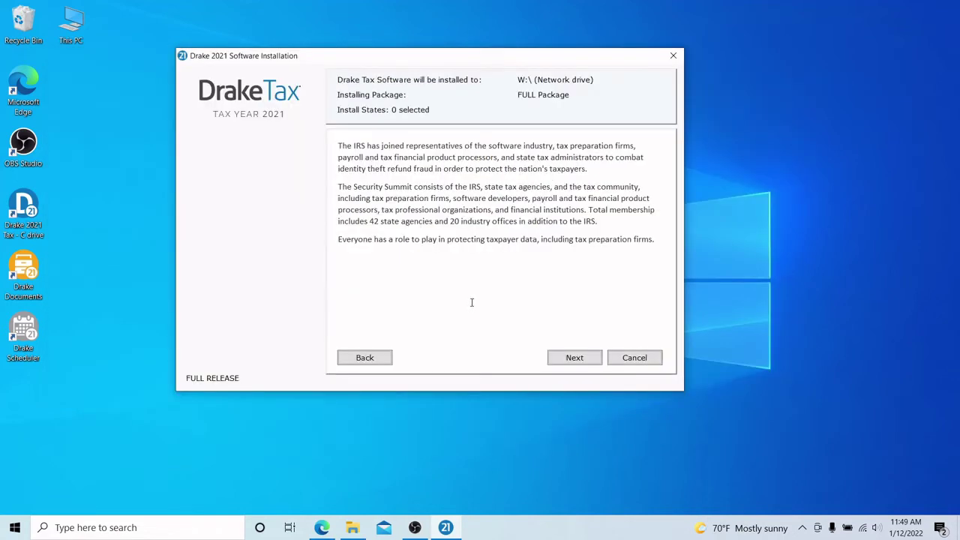
- Pass the security summit pages, install the package, and close the installer
{"action": "left_click", "coordinate": [584, 359]}
{"action": "left_click", "coordinate": [585, 360]}
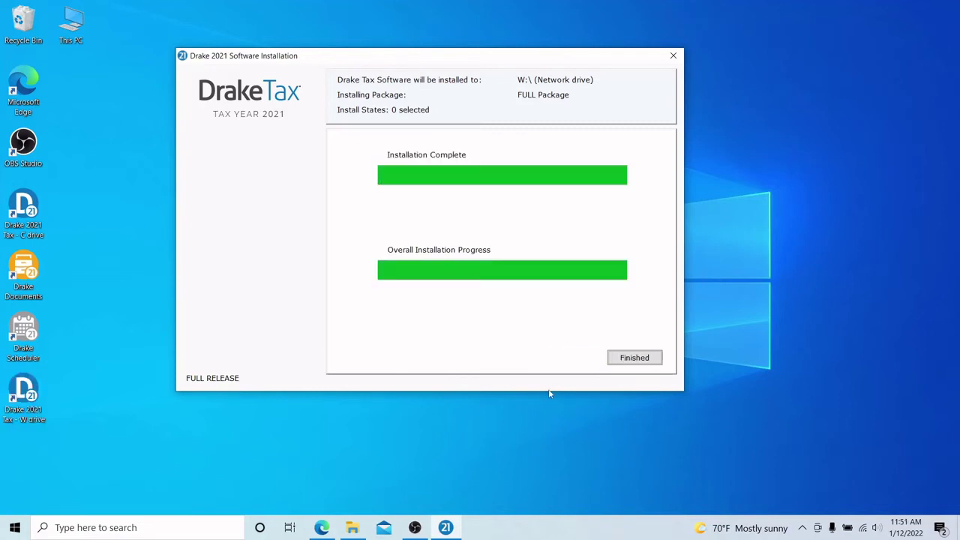
{"action": "left_click", "coordinate": [625, 363]}
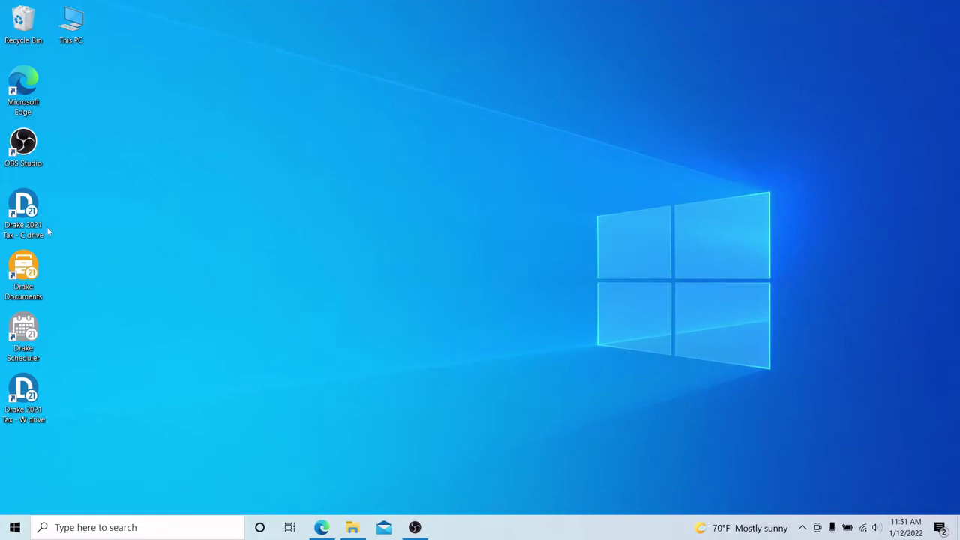
- Drag the 'Drake 2021 Tax - W drive' shortcut next to the C drive shortcut
{"action": "left_click_drag", "start_coordinate": [24, 393], "coordinate": [72, 210]}
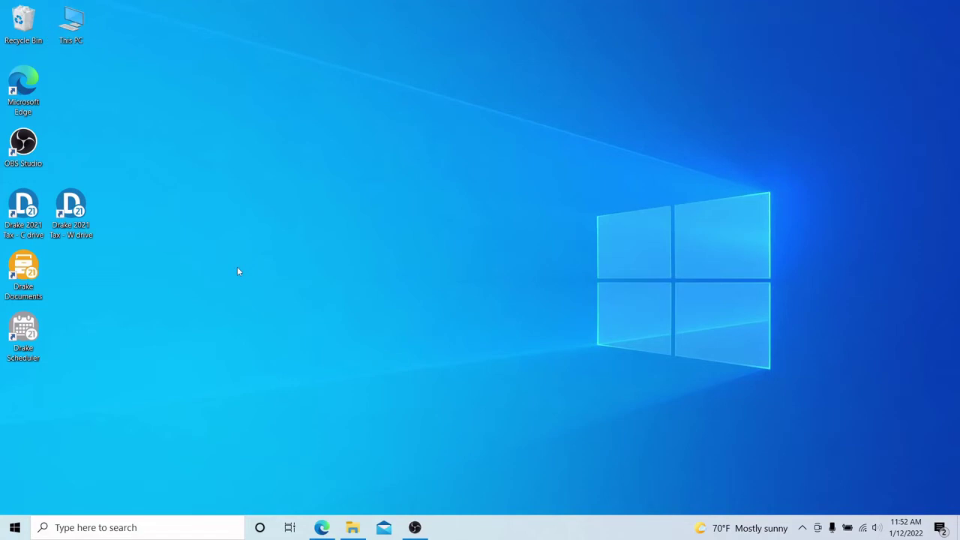
- Open the DRAKE21 folder on the Drake Server NWClient W: drive
{"action": "key", "text": "super+e"}
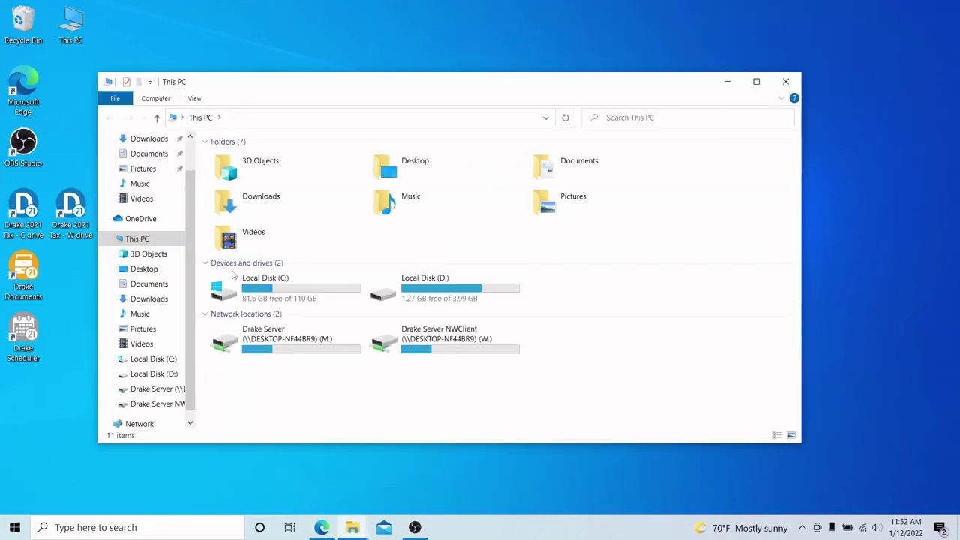
{"action": "double_click", "coordinate": [464, 332]}
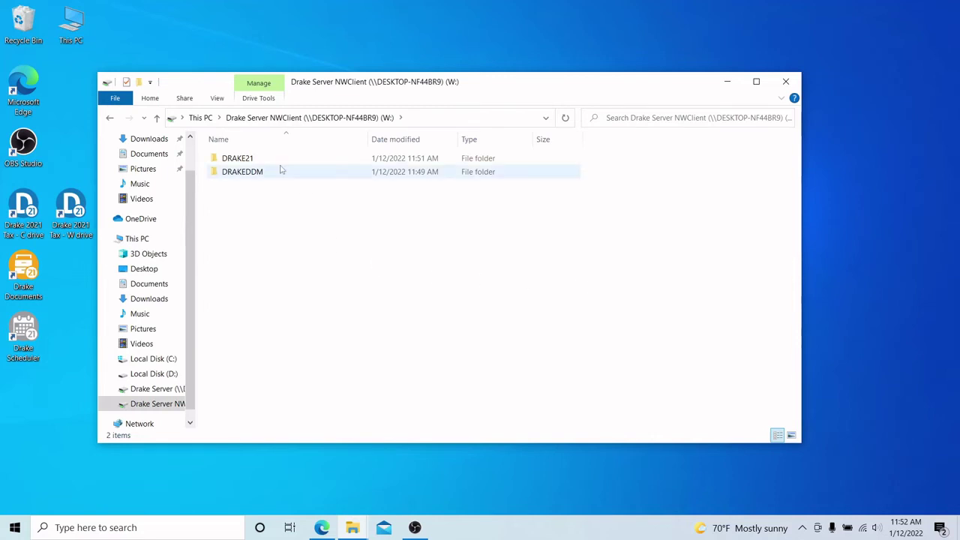
{"action": "left_click", "coordinate": [278, 161]}
{"action": "double_click", "coordinate": [278, 161]}
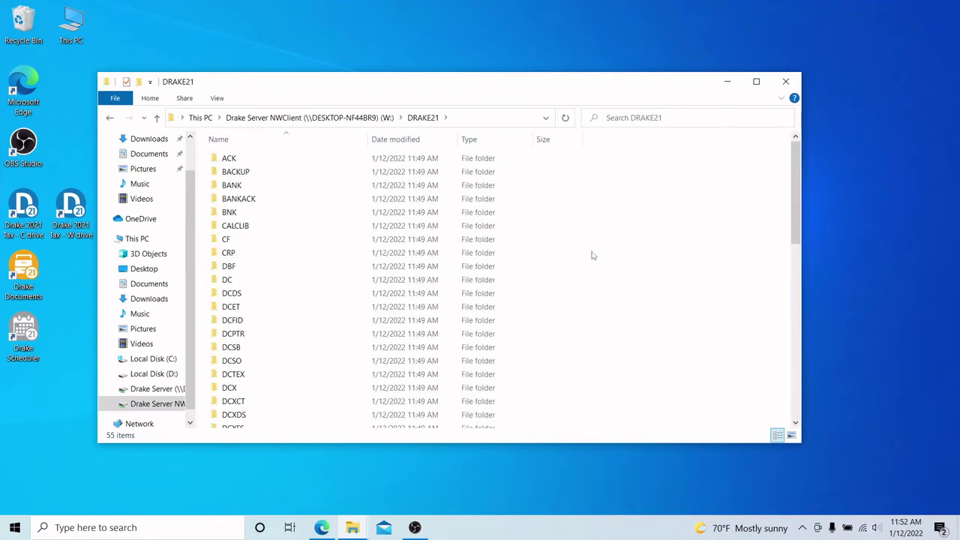
- Scroll through DRAKE21's subfolders to locate NWCLIENT
{"action": "scroll", "coordinate": [591, 256], "scroll_direction": "down", "scroll_amount": 2}
{"action": "scroll", "coordinate": [591, 256], "scroll_direction": "down", "scroll_amount": 1}
{"action": "scroll", "coordinate": [525, 248], "scroll_direction": "up", "scroll_amount": 4}
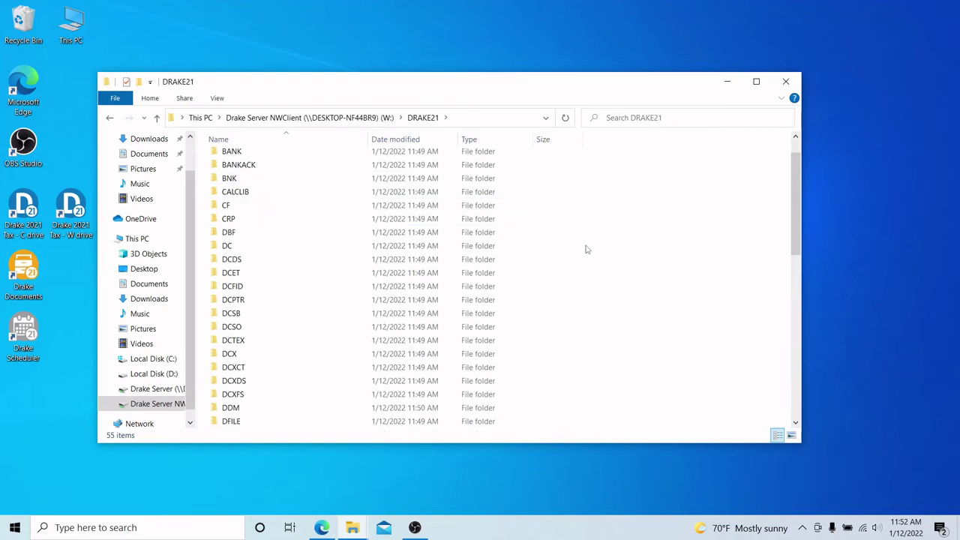
{"action": "scroll", "coordinate": [592, 249], "scroll_direction": "down", "scroll_amount": 1}
{"action": "scroll", "coordinate": [570, 248], "scroll_direction": "down", "scroll_amount": 1}
{"action": "scroll", "coordinate": [558, 247], "scroll_direction": "down", "scroll_amount": 1}
{"action": "scroll", "coordinate": [542, 247], "scroll_direction": "down", "scroll_amount": 1}
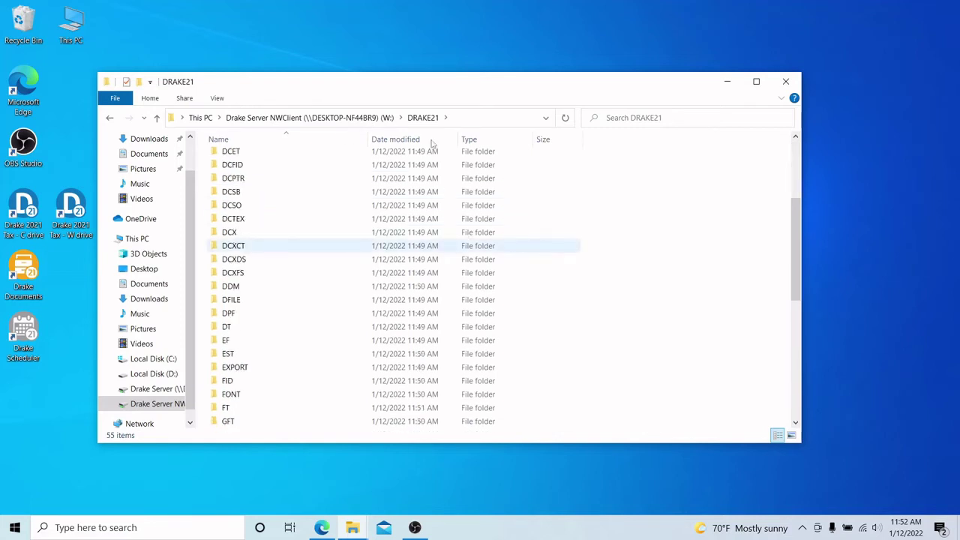
{"action": "scroll", "coordinate": [519, 244], "scroll_direction": "down", "scroll_amount": 2}
{"action": "scroll", "coordinate": [521, 249], "scroll_direction": "down", "scroll_amount": 1}
{"action": "scroll", "coordinate": [521, 252], "scroll_direction": "down", "scroll_amount": 2}
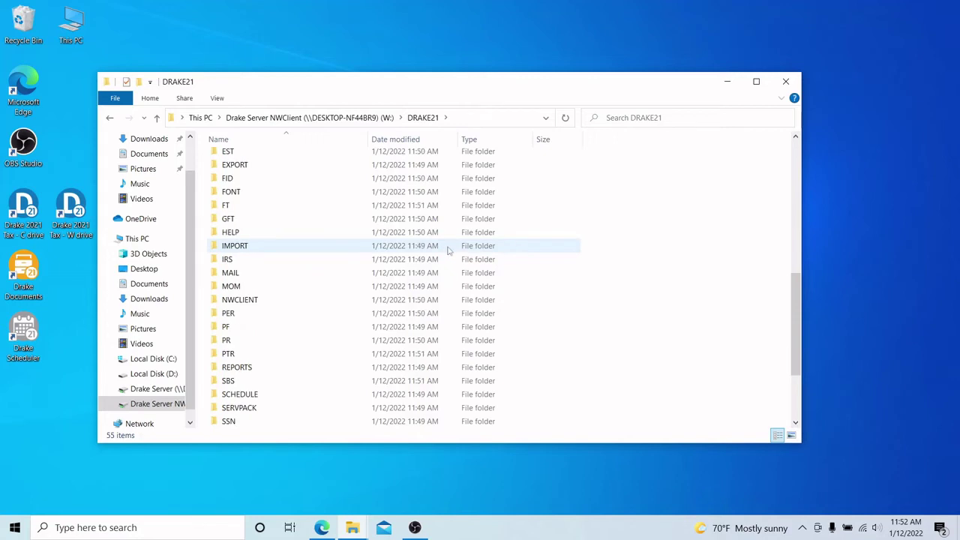
{"action": "scroll", "coordinate": [428, 257], "scroll_direction": "down", "scroll_amount": 1}
{"action": "scroll", "coordinate": [422, 258], "scroll_direction": "down", "scroll_amount": 2}
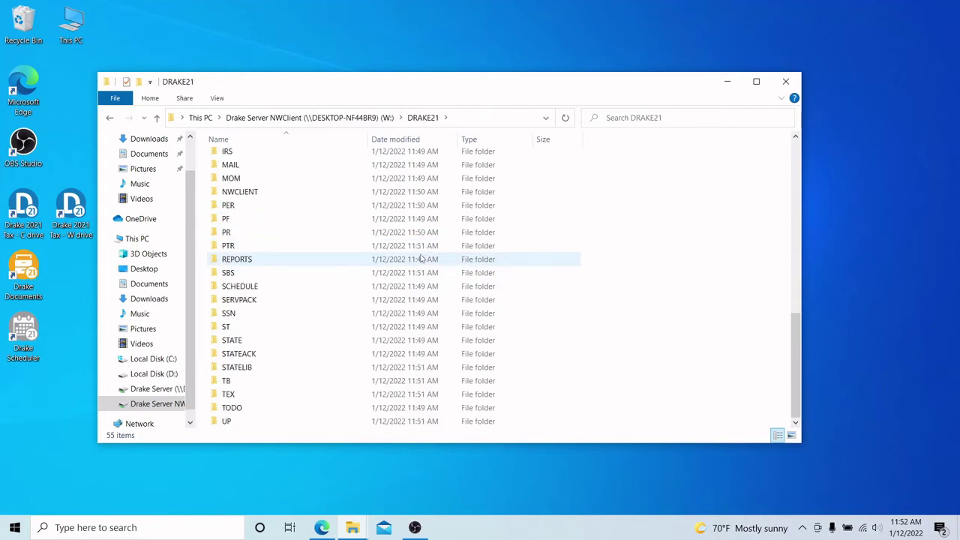
{"action": "scroll", "coordinate": [423, 257], "scroll_direction": "up", "scroll_amount": 1}
- Run NWCLIENT.exe to create the Drake 2021 network shortcuts and confirm the success message
{"action": "left_click", "coordinate": [288, 225]}
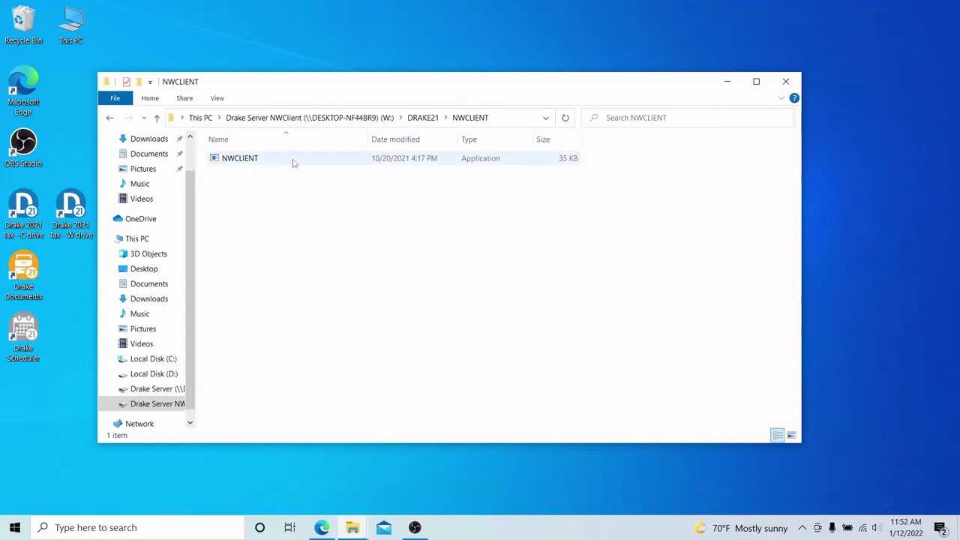
{"action": "double_click", "coordinate": [294, 162]}
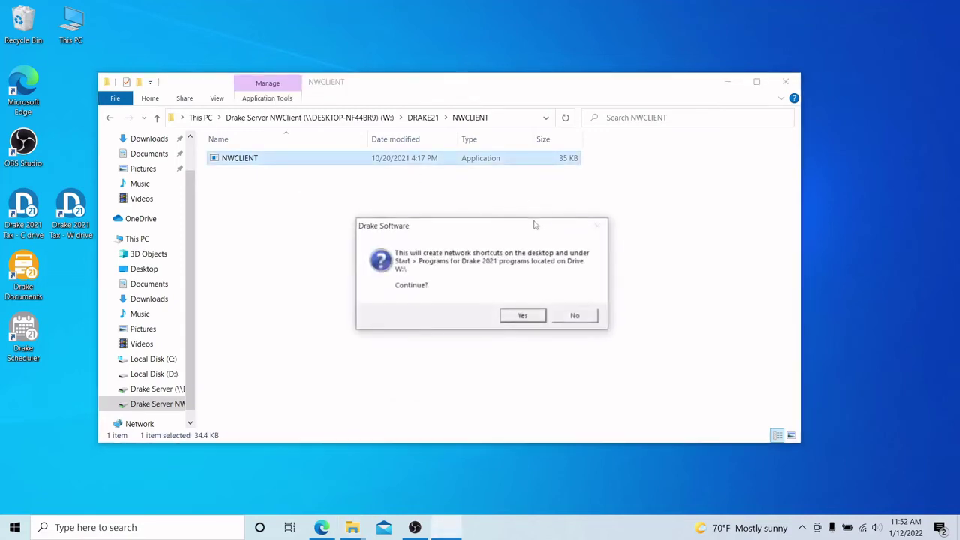
{"action": "left_click", "coordinate": [518, 316]}
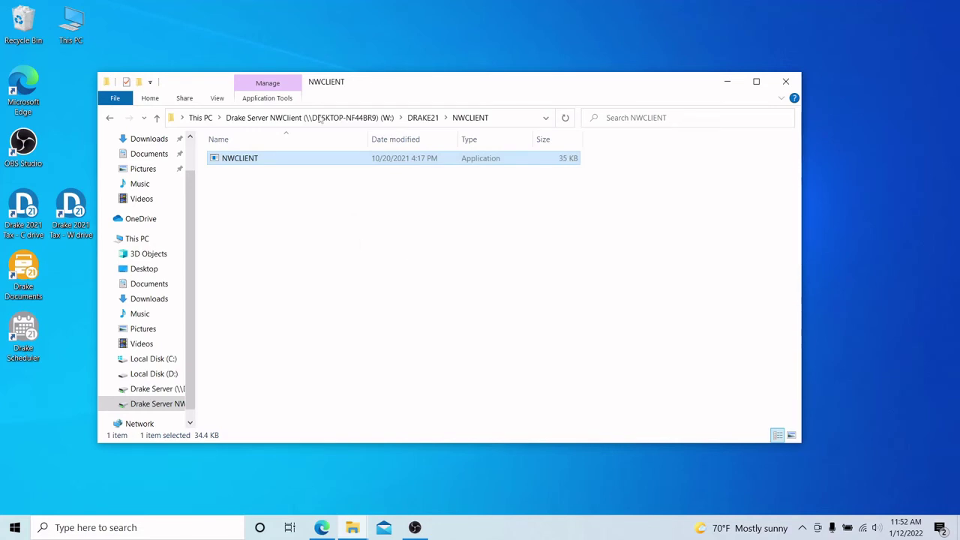
{"action": "mouse_move", "coordinate": [396, 86]}
{"action": "left_mouse_down"}
{"action": "mouse_move", "coordinate": [468, 79]}
{"action": "mouse_move", "coordinate": [501, 58]}
{"action": "left_mouse_up"}
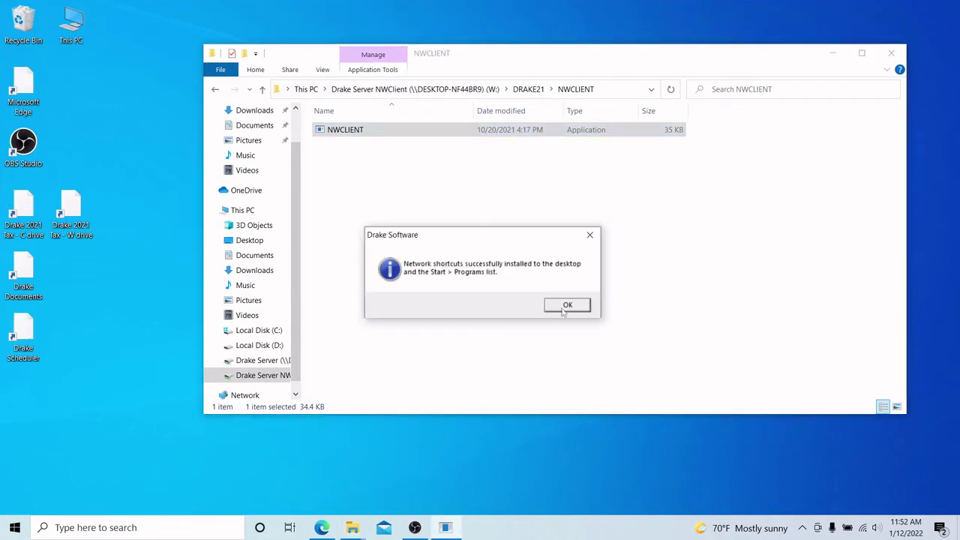
{"action": "left_click", "coordinate": [567, 305]}
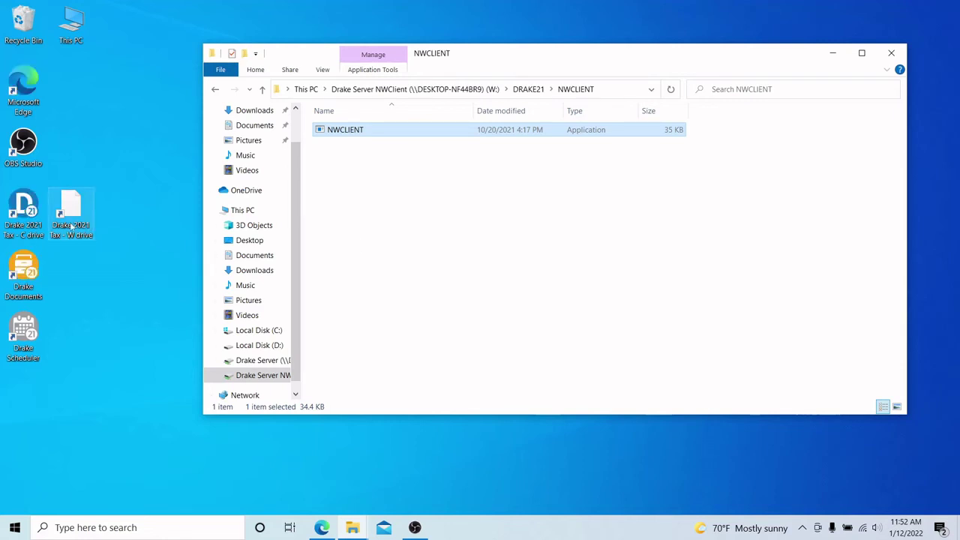
- Navigate from NWCLIENT back up to the W: drive listing
{"action": "left_click", "coordinate": [514, 190]}
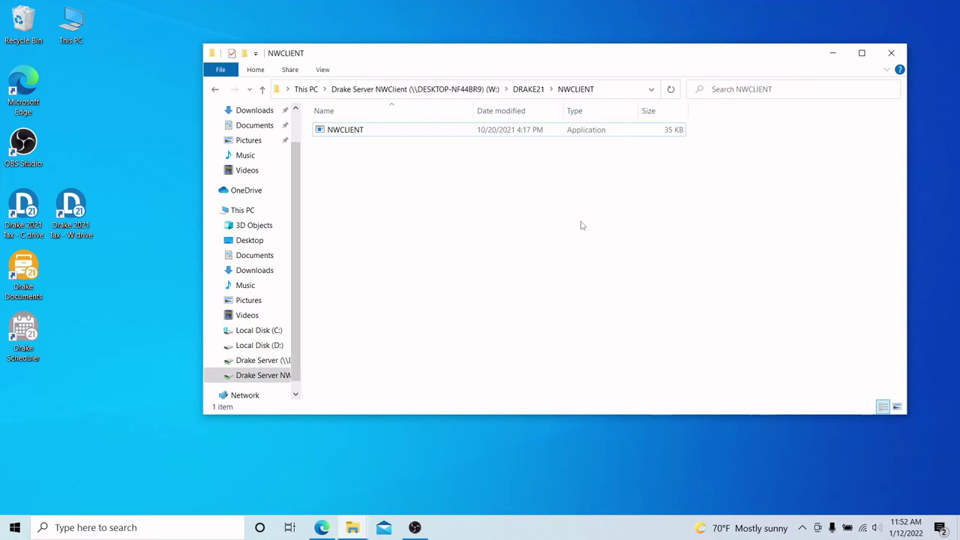
{"action": "left_click", "coordinate": [526, 89]}
{"action": "left_click", "coordinate": [452, 90]}
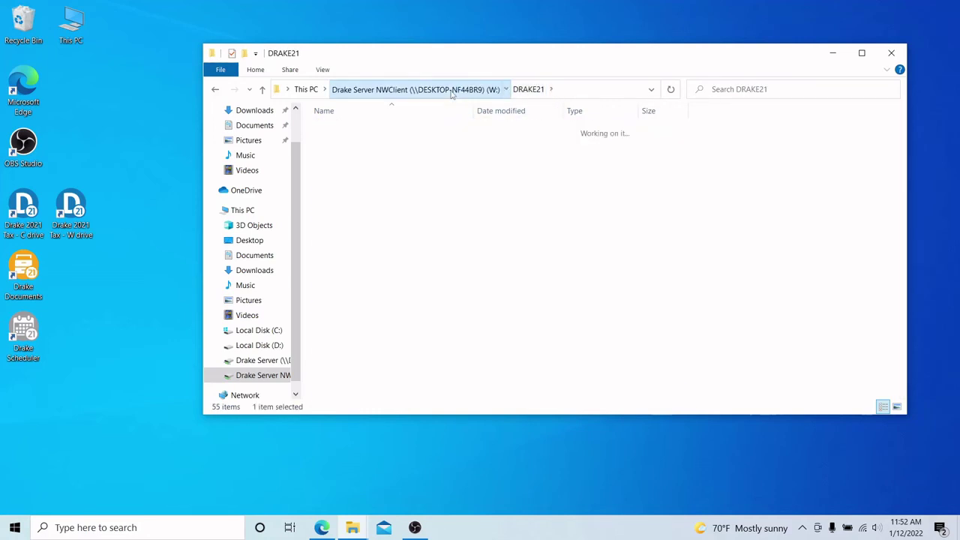
- Close the file window, launch 'Drake 2021 Tax - C drive' and log in with the password
{"action": "left_click", "coordinate": [892, 52]}
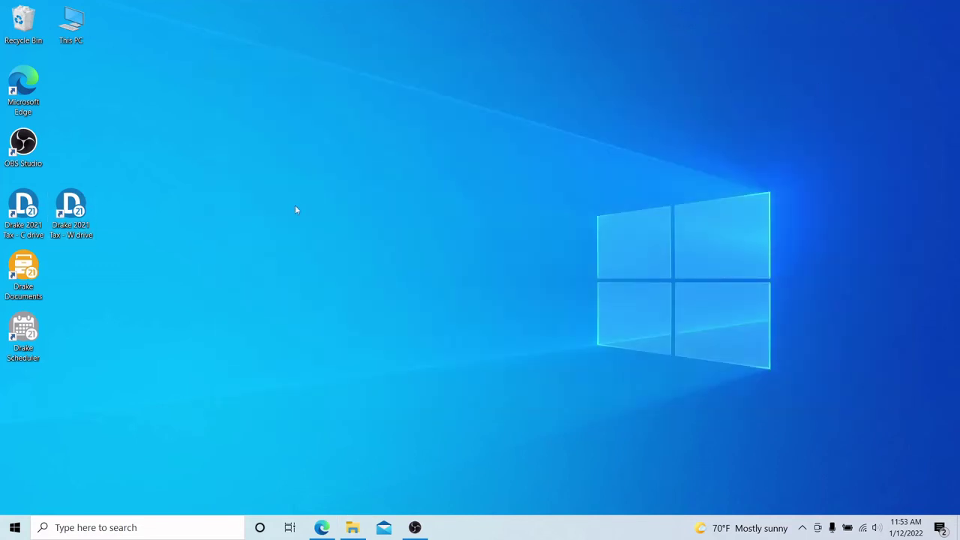
{"action": "double_click", "coordinate": [11, 230]}
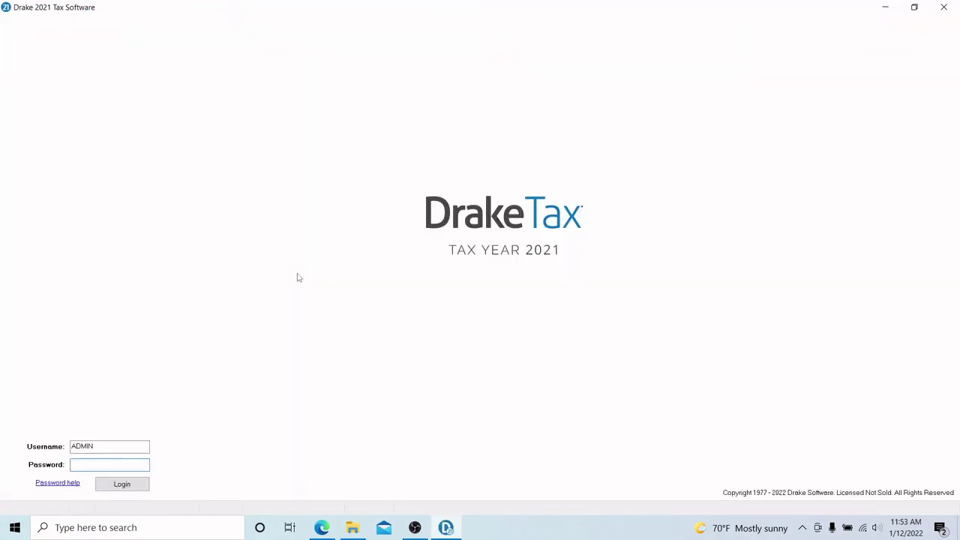
{"action": "type", "text": "•••"}
{"action": "type", "text": "•••••"}
{"action": "key", "text": "Return"}
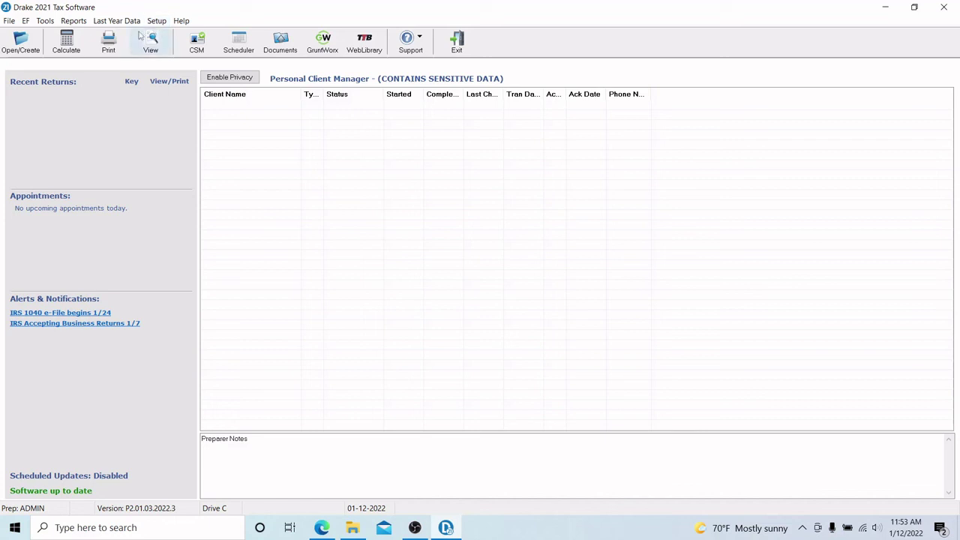
- Dismiss the return selector and expand the shared settings location list showing C:\DRAKE21 and W:\DRAKE21
{"action": "left_click", "coordinate": [140, 35]}
{"action": "left_click", "coordinate": [722, 107]}
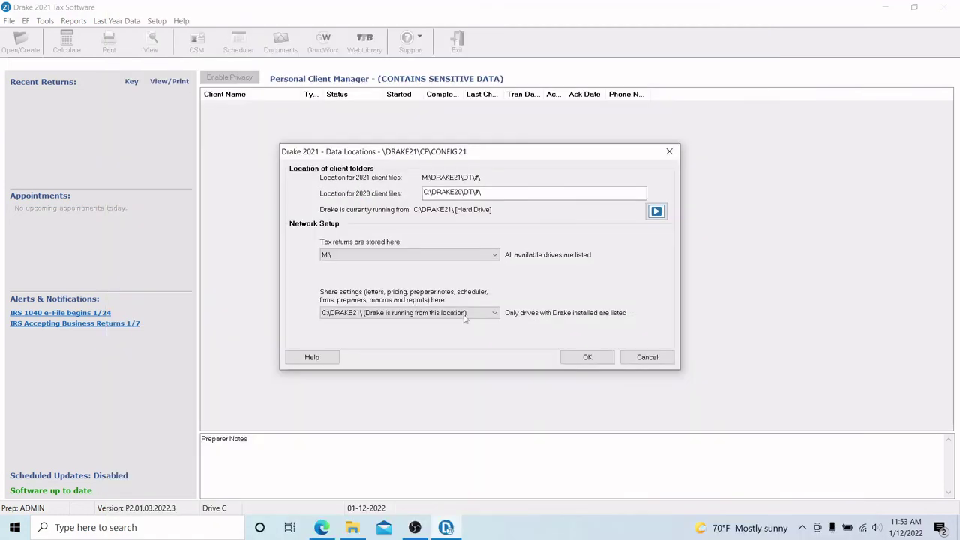
{"action": "left_click", "coordinate": [468, 313]}
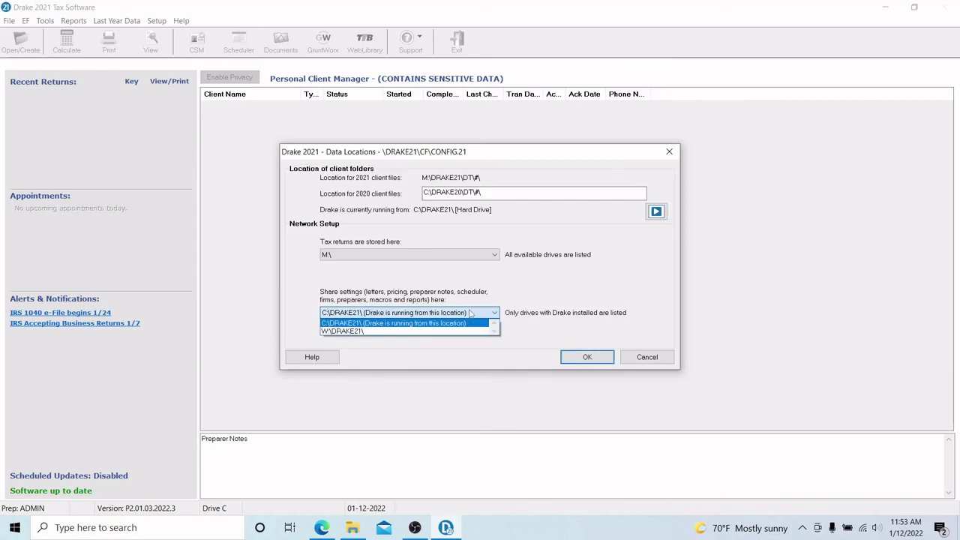